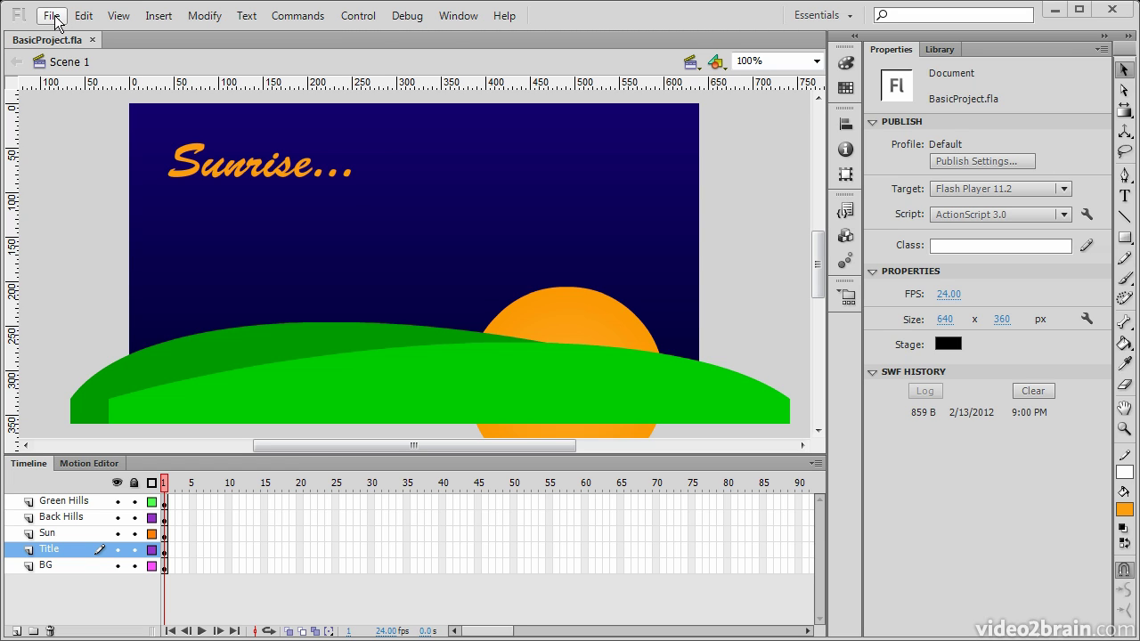
# Browse the File menu's Import and Export submenus and reach Publish Settings.
pyautogui.click(55, 19)
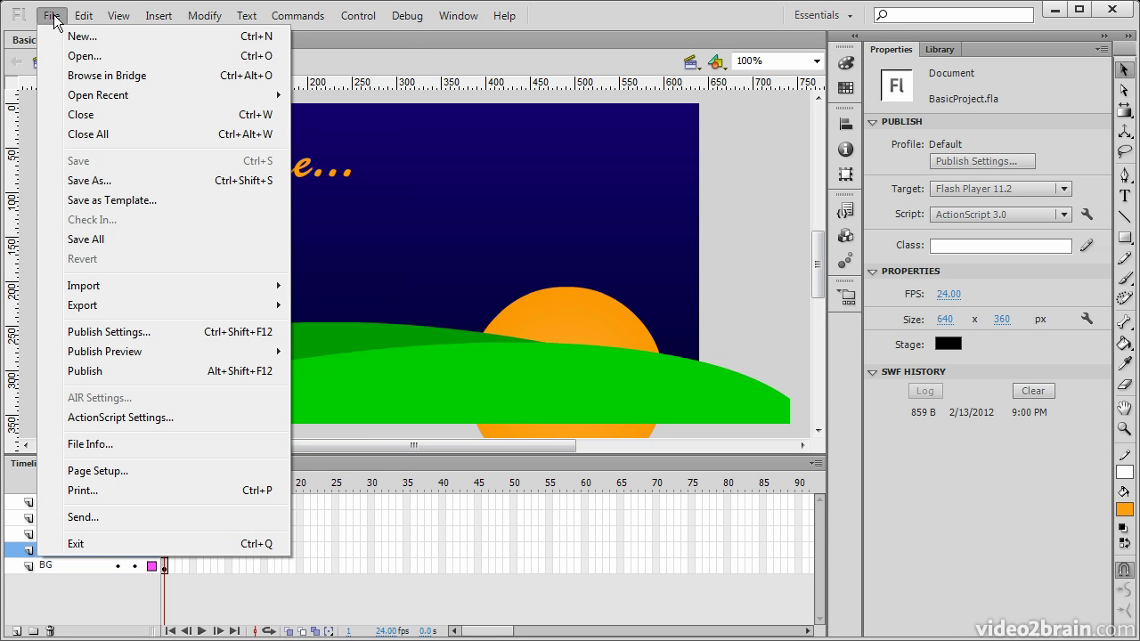
pyautogui.moveTo(84, 16)
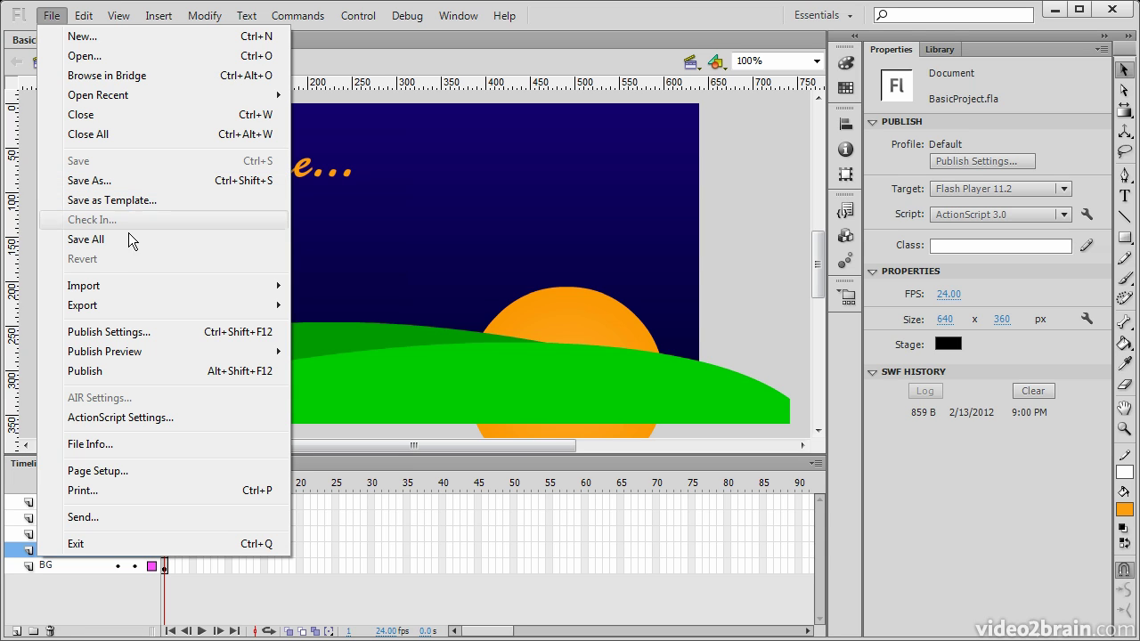
pyautogui.moveTo(127, 291)
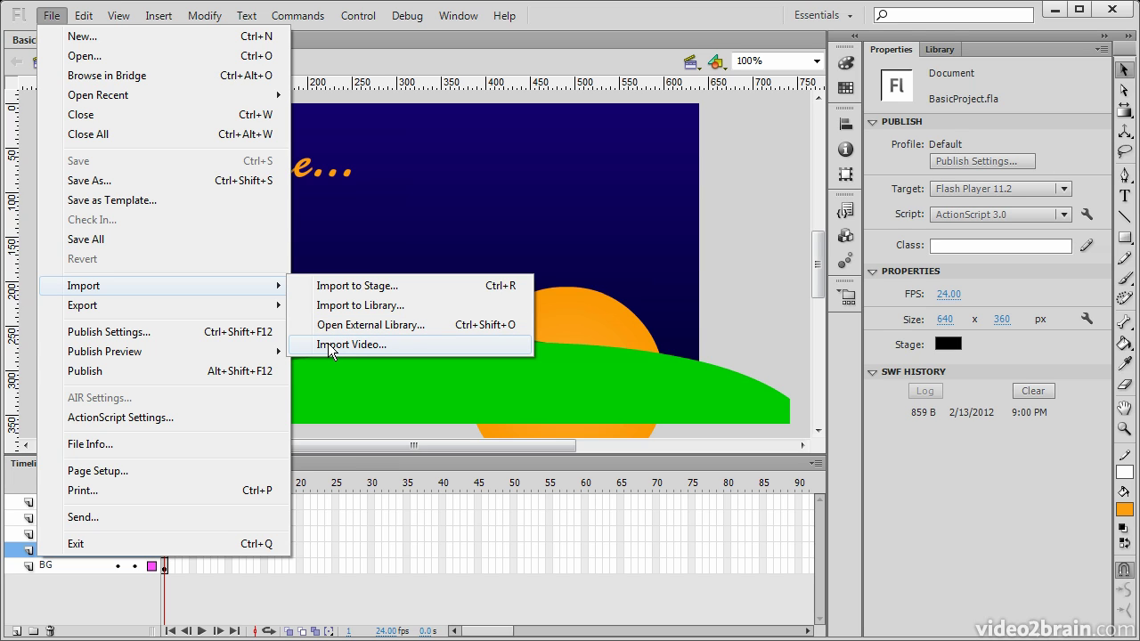
pyautogui.moveTo(247, 311)
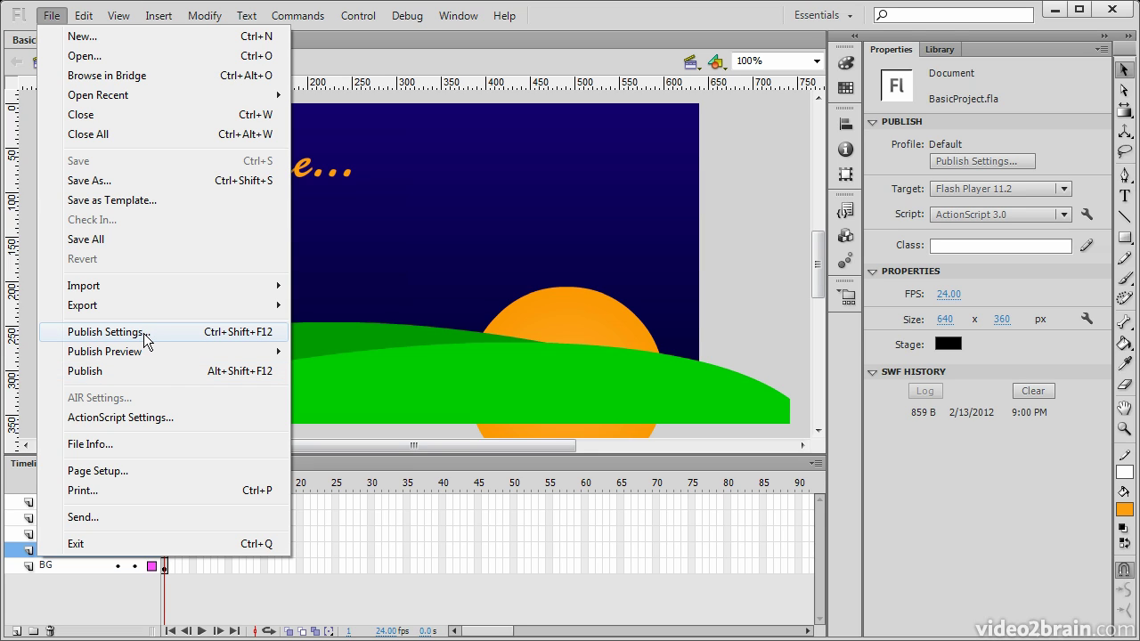
pyautogui.click(138, 335)
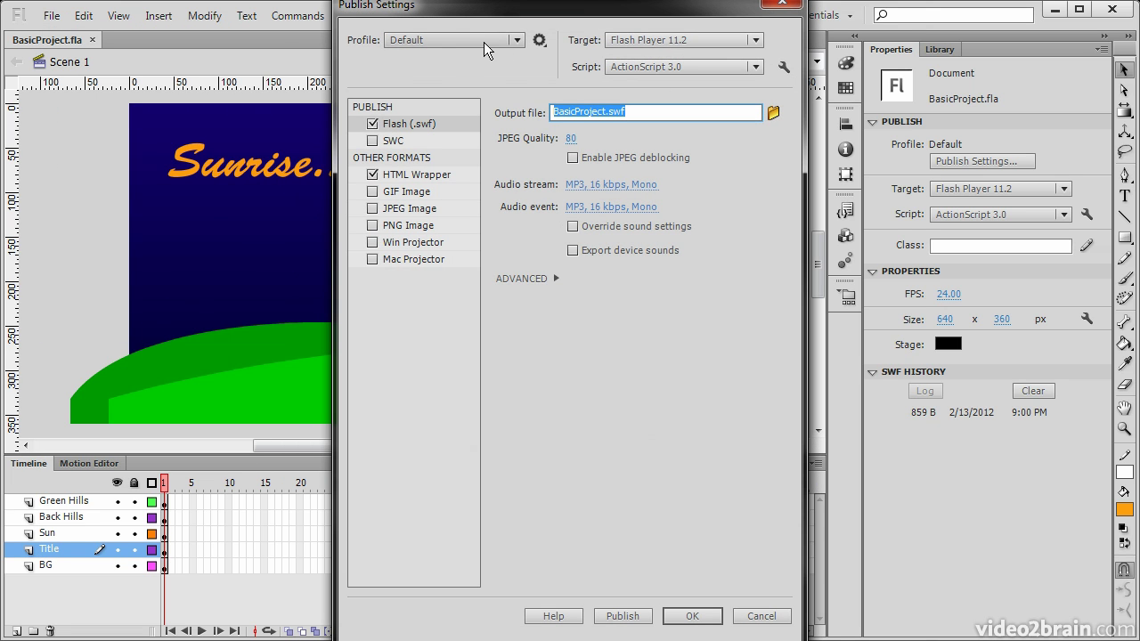
pyautogui.click(514, 40)
pyautogui.click(472, 83)
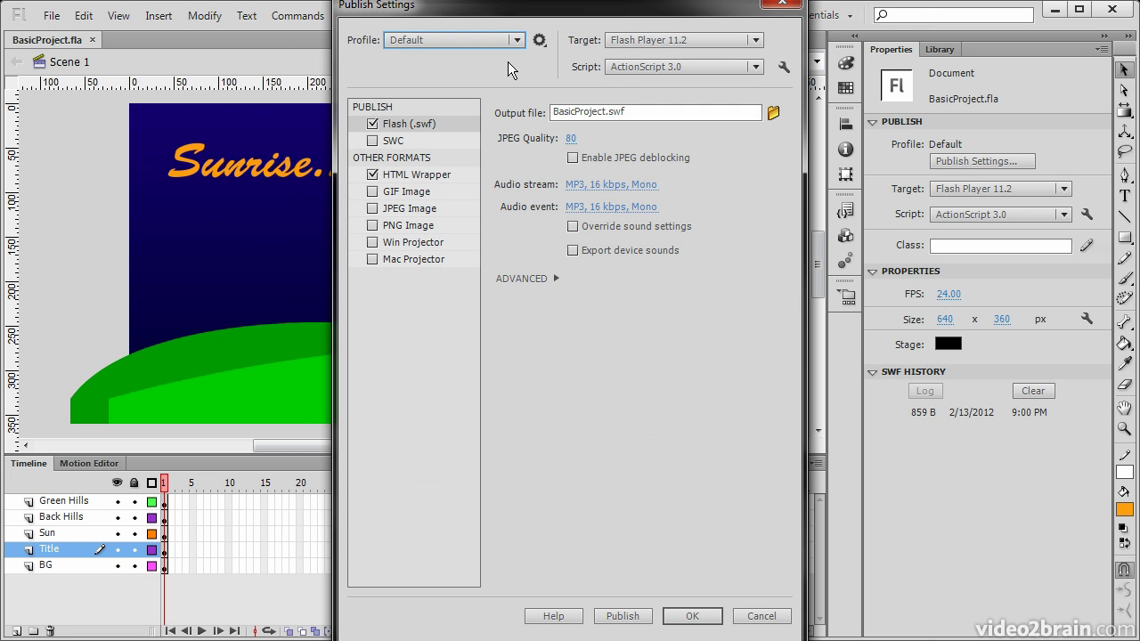
pyautogui.click(541, 41)
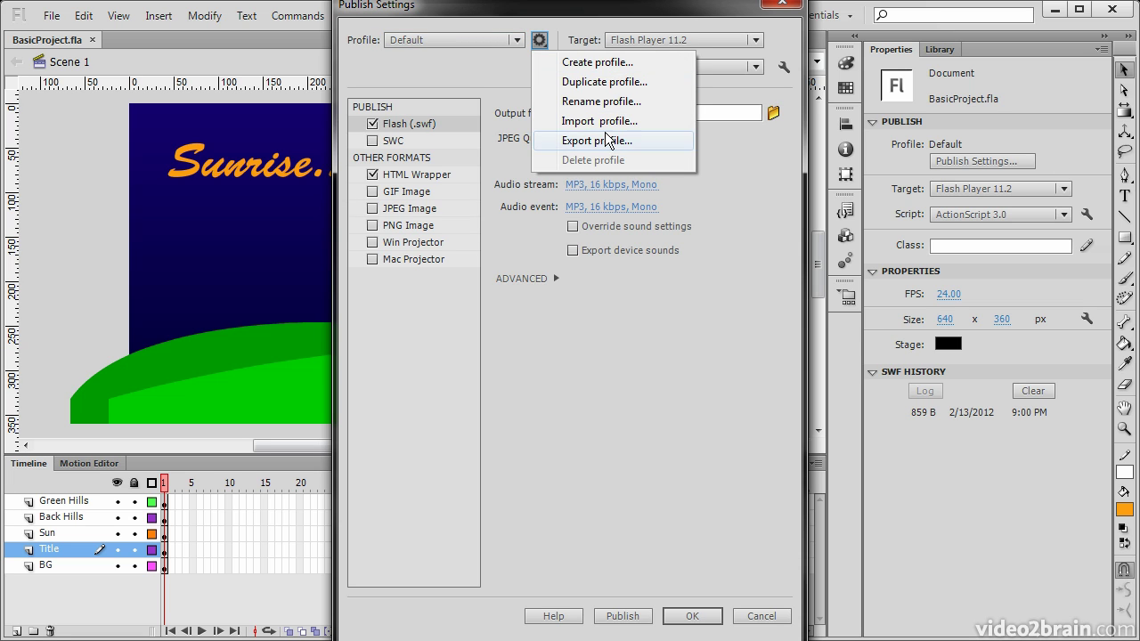
pyautogui.click(438, 66)
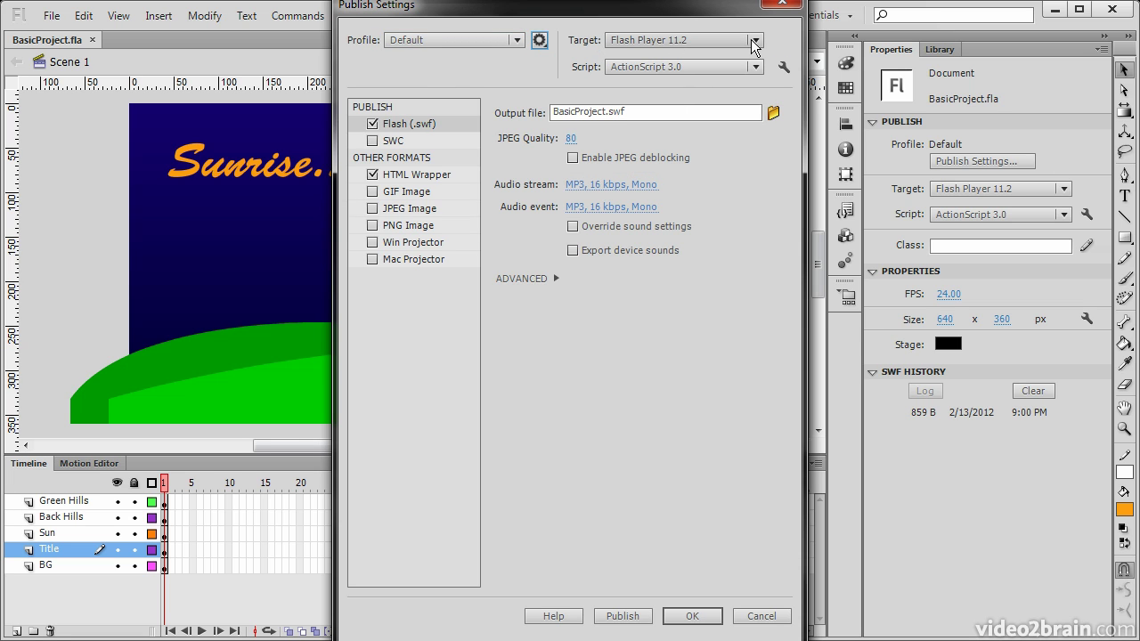
pyautogui.click(755, 41)
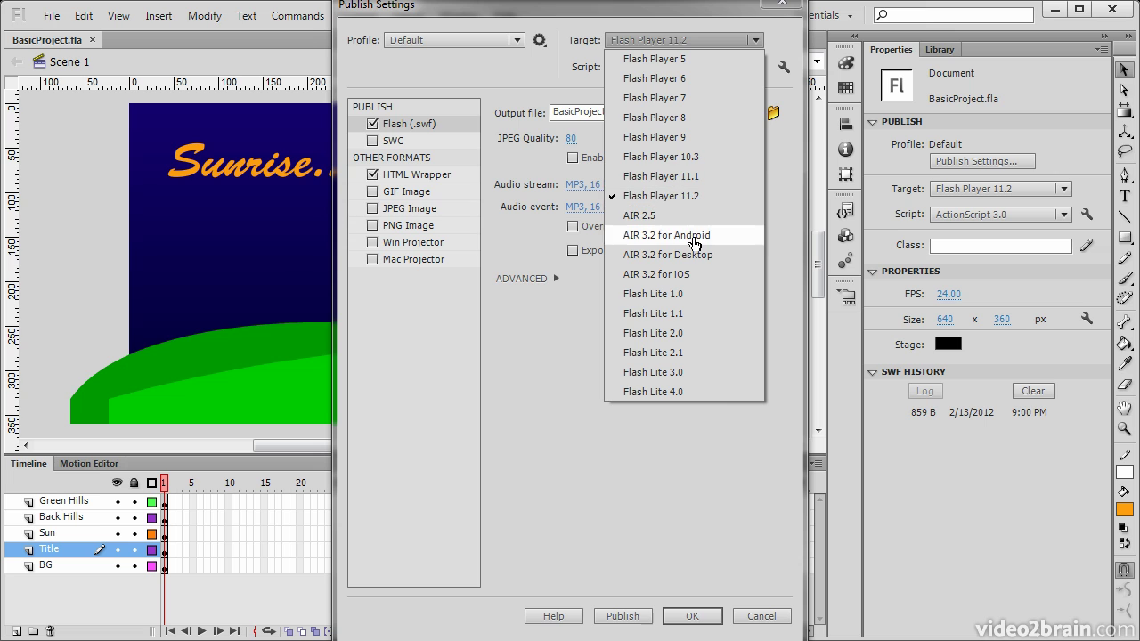
pyautogui.click(775, 33)
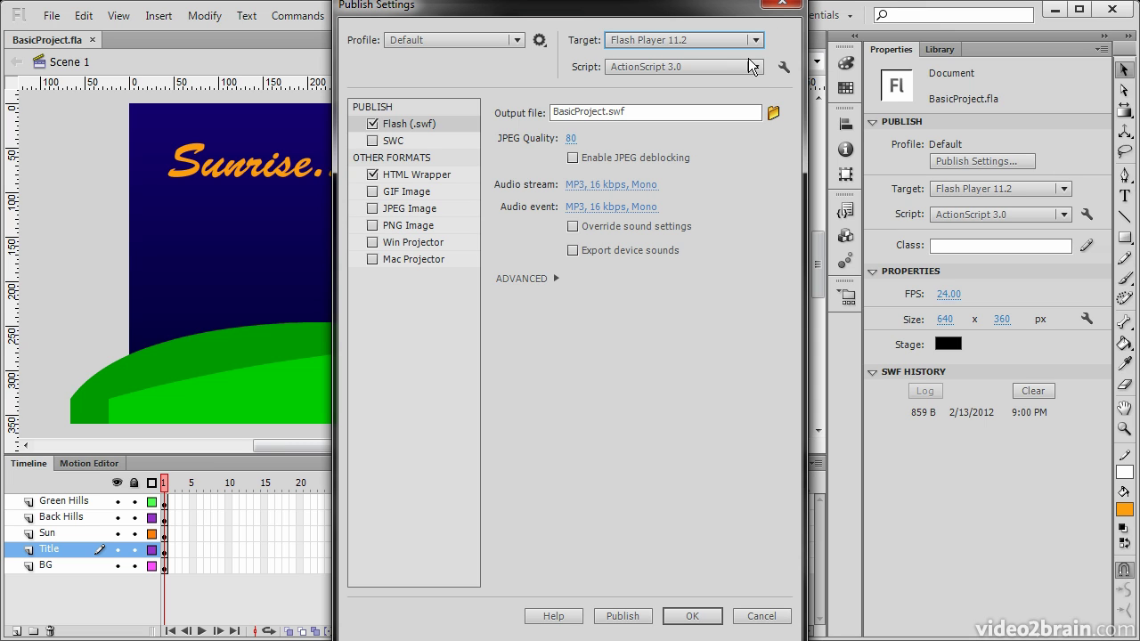
pyautogui.click(754, 66)
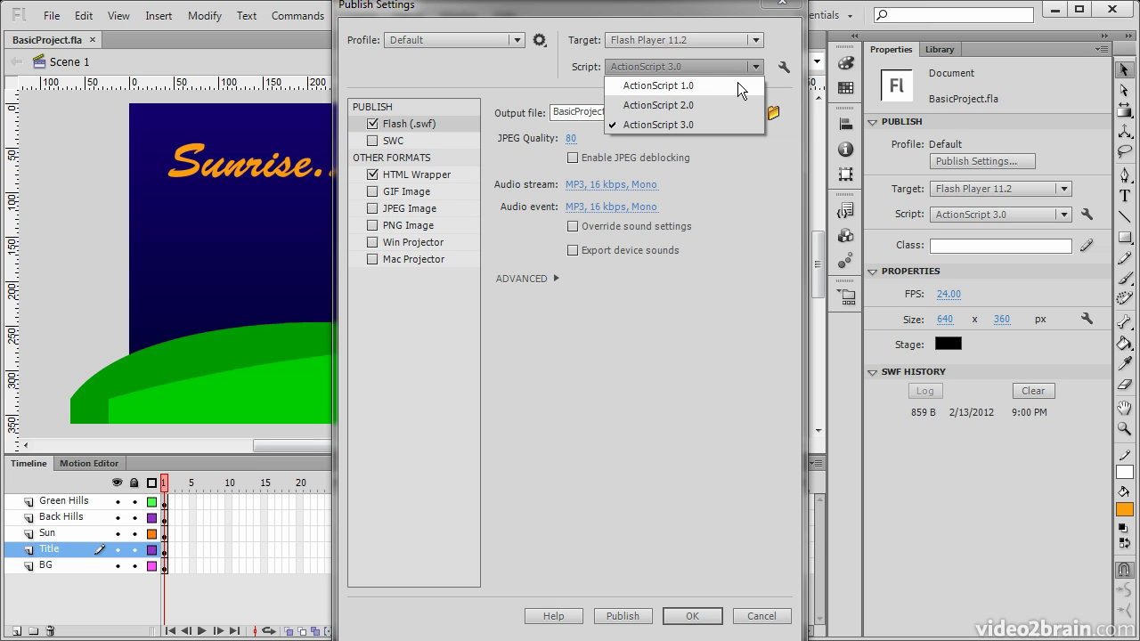
pyautogui.click(691, 375)
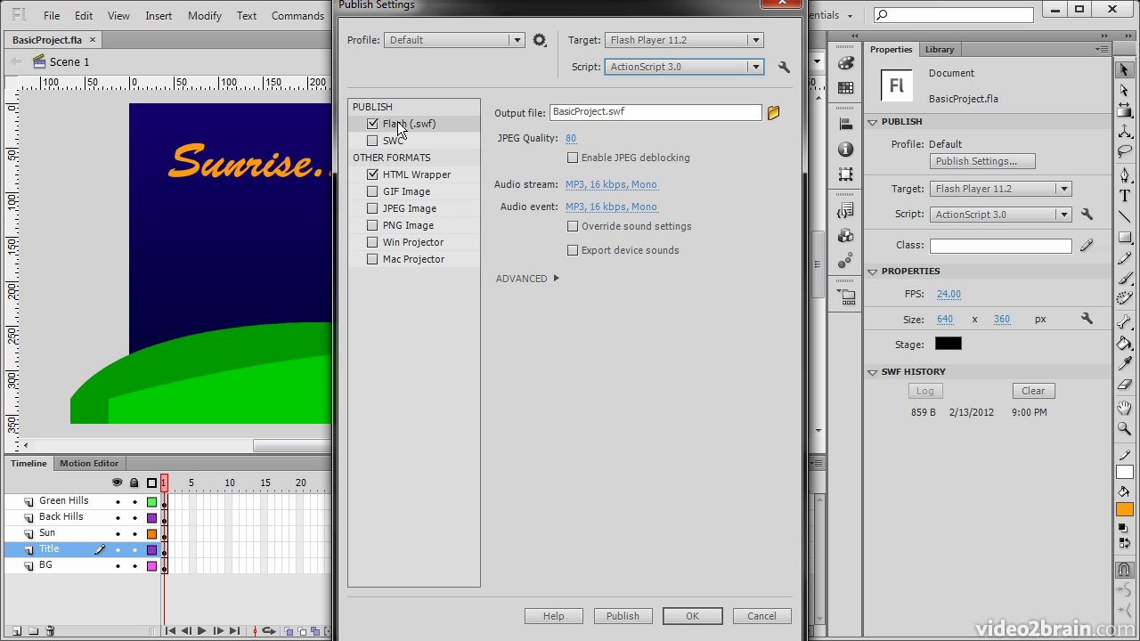
pyautogui.click(373, 192)
pyautogui.click(373, 192)
pyautogui.click(374, 176)
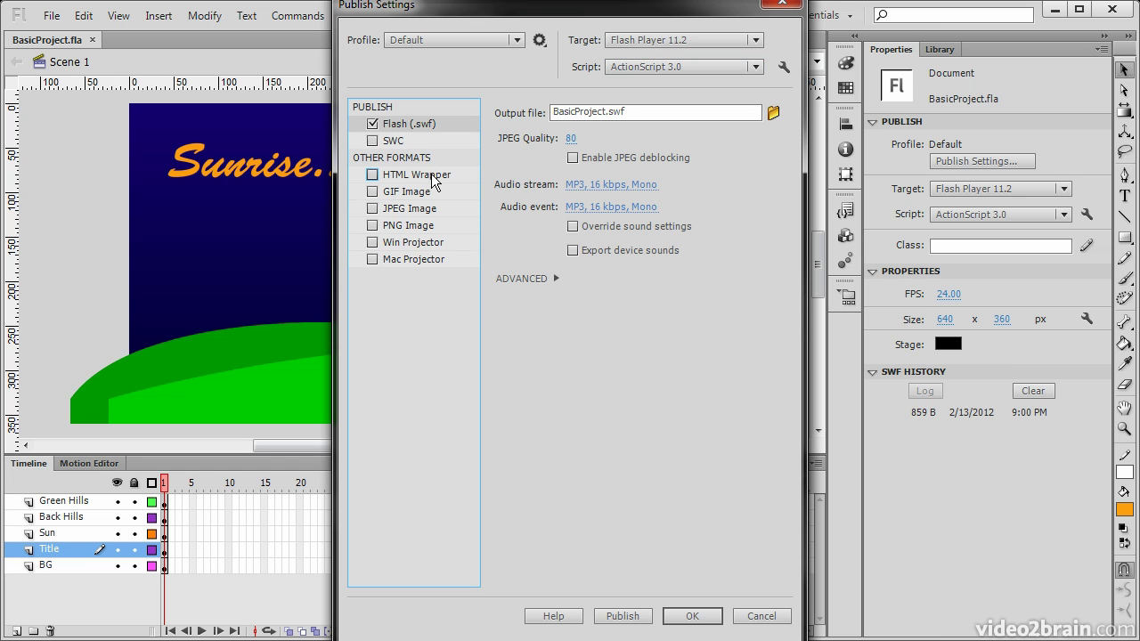
pyautogui.click(372, 244)
pyautogui.click(372, 243)
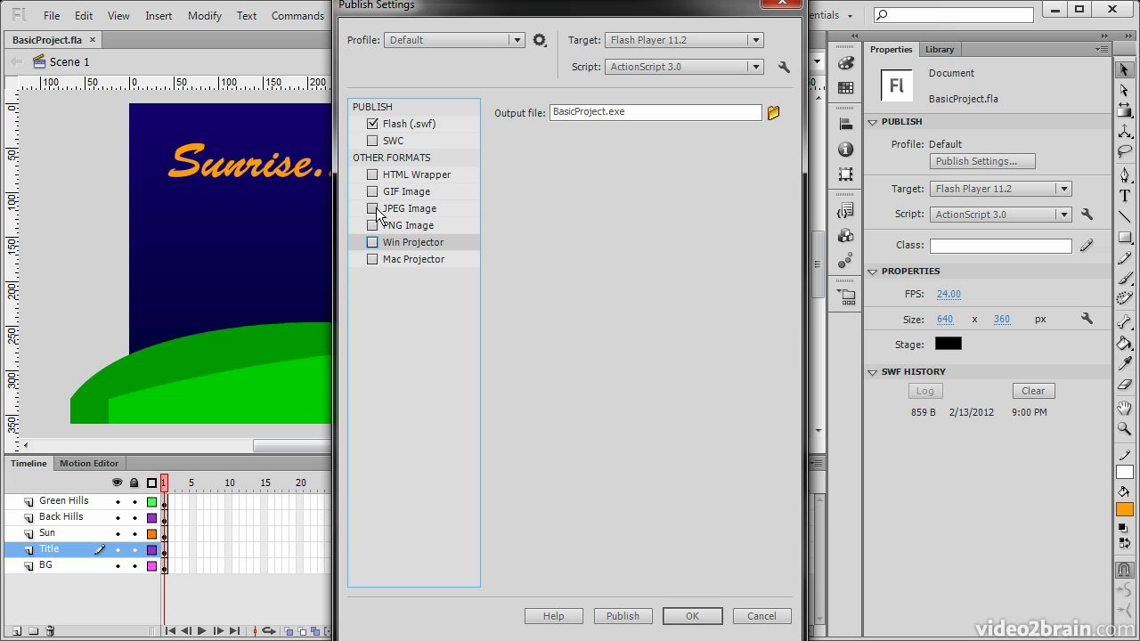
pyautogui.click(373, 209)
pyautogui.click(373, 229)
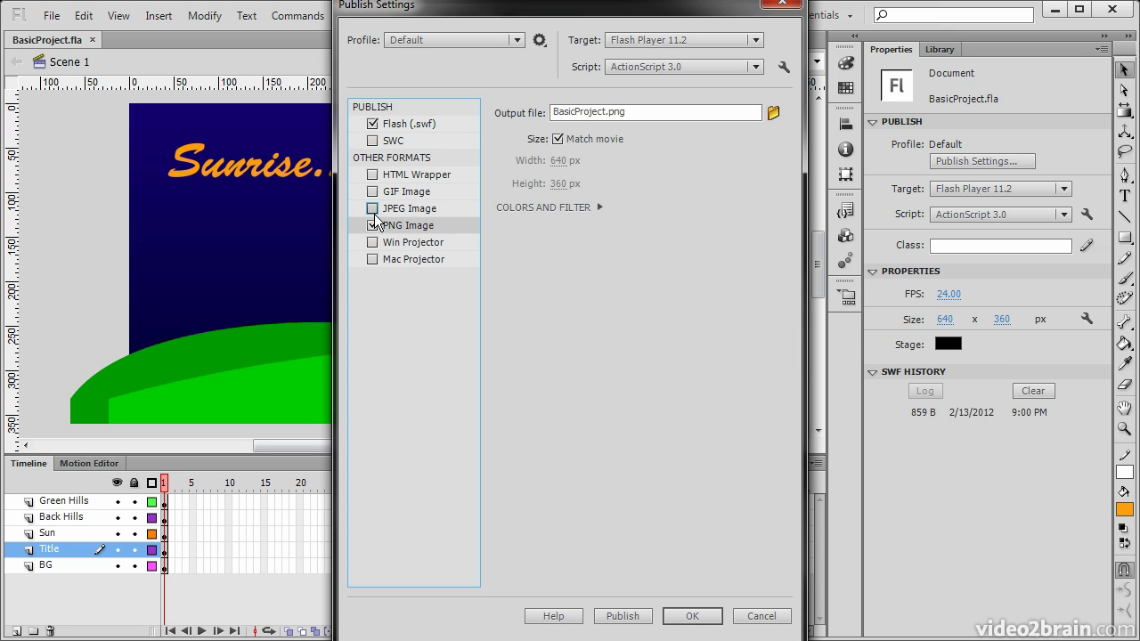
pyautogui.click(373, 209)
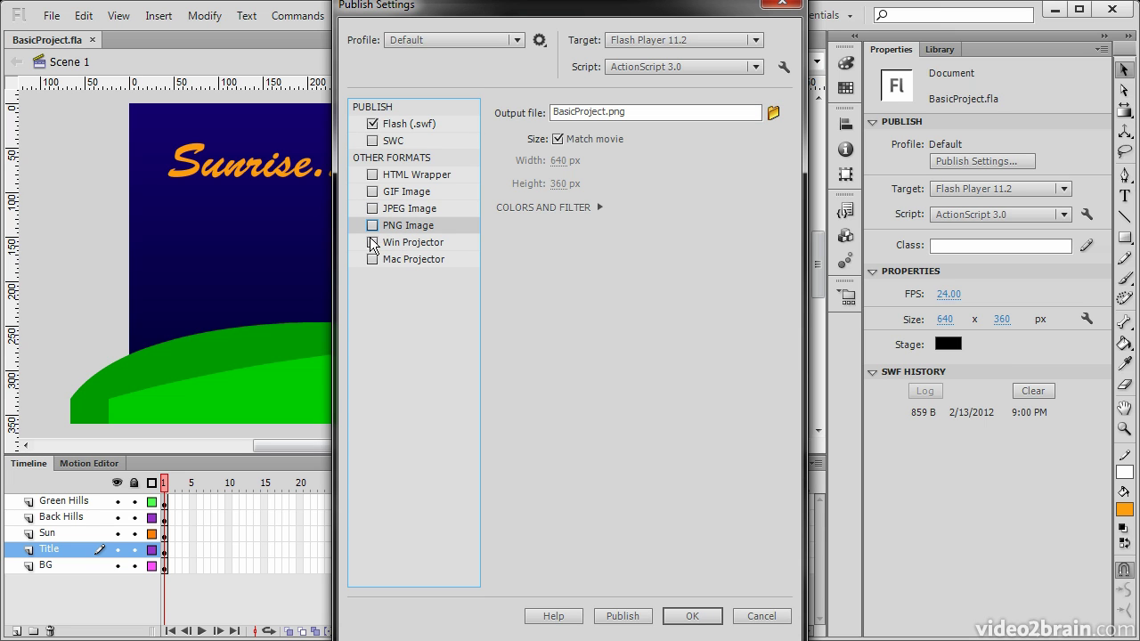
pyautogui.click(762, 616)
# Bring up the File menu's command list once more.
pyautogui.click(52, 15)
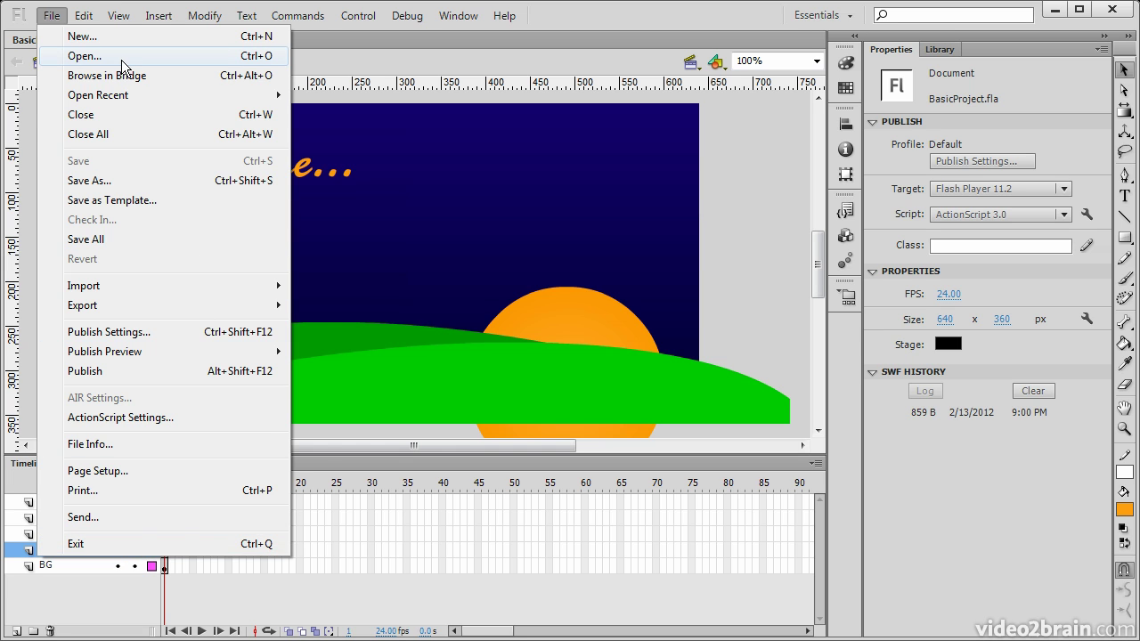
# Move to the Edit menu, showing its Timeline submenu and reaching Preferences.
pyautogui.moveTo(80, 22)
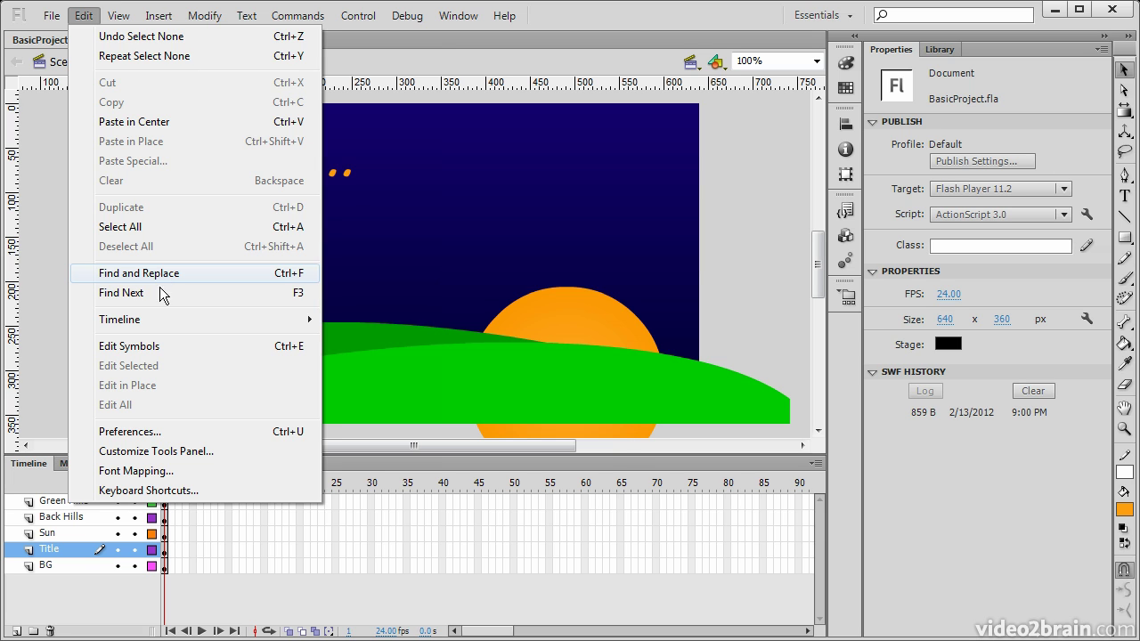
pyautogui.moveTo(158, 323)
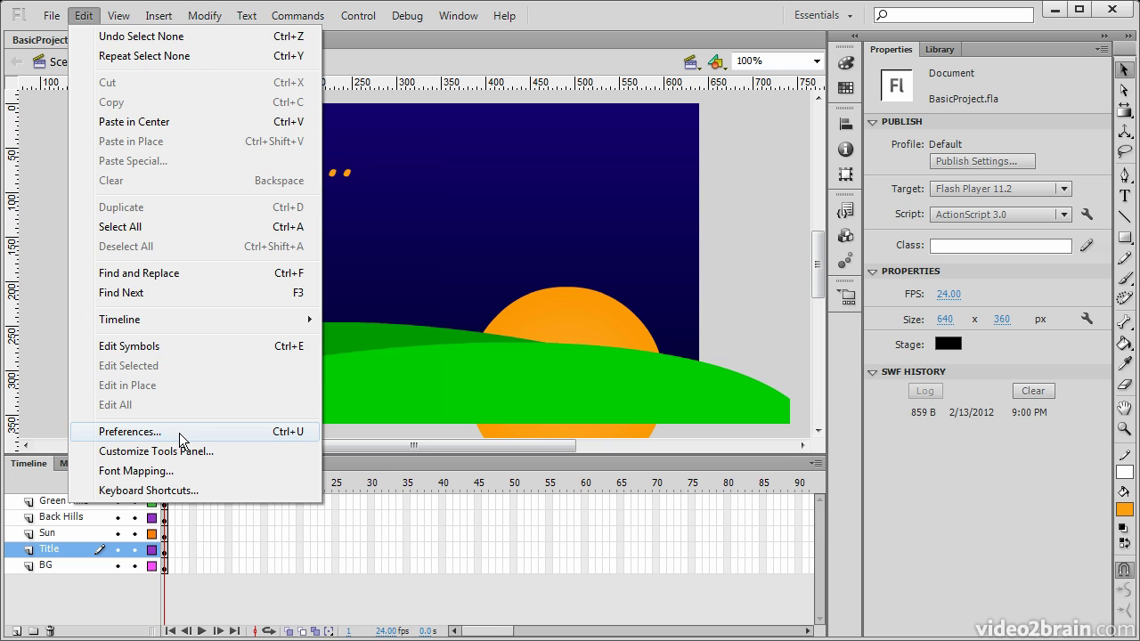
# Open Preferences and view the ActionScript, PSD File Importer and AI File Importer categories.
pyautogui.click(174, 434)
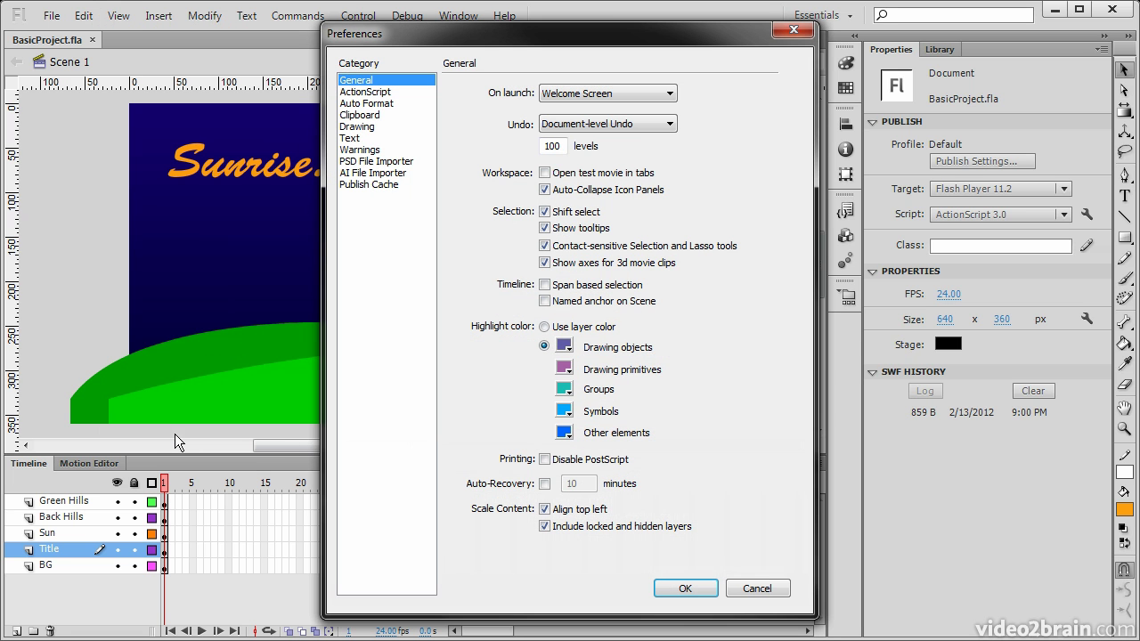
pyautogui.click(374, 91)
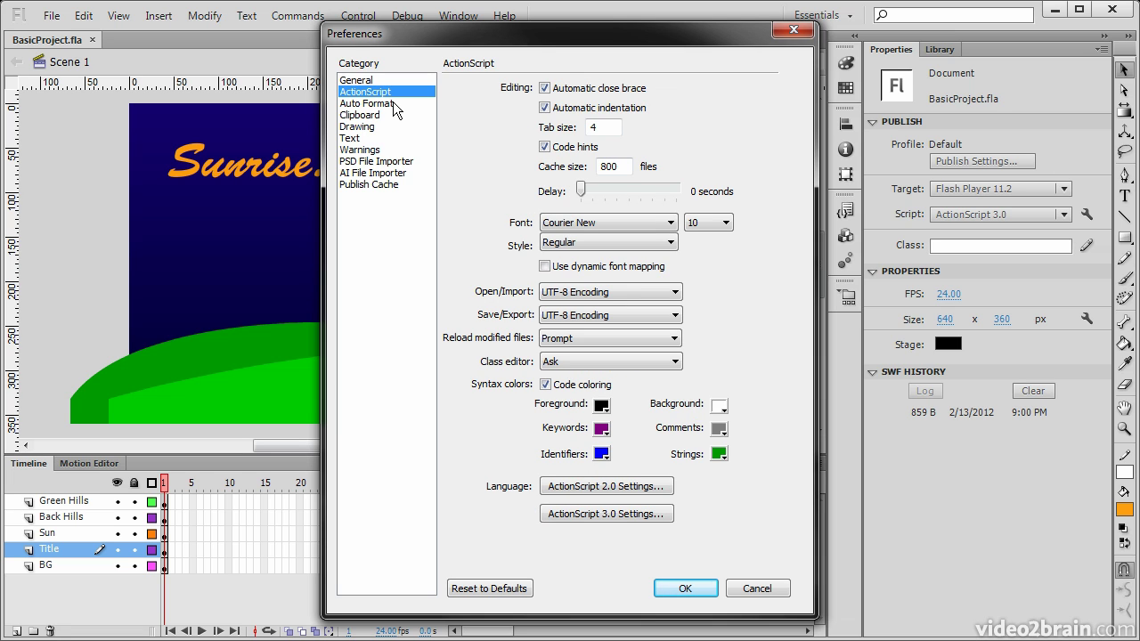
pyautogui.click(369, 161)
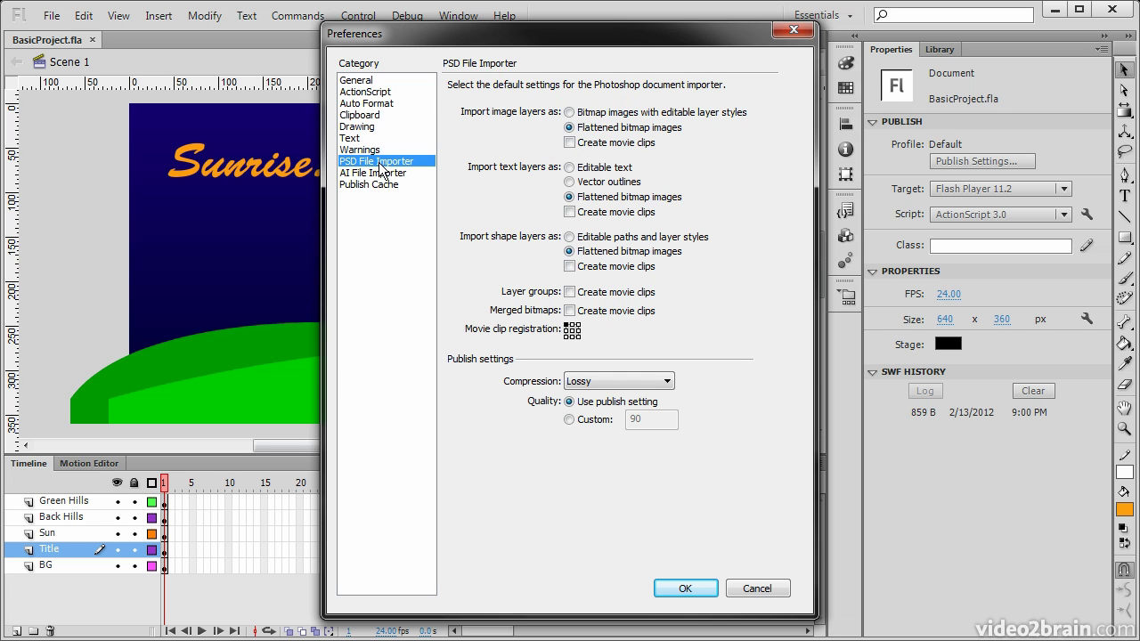
pyautogui.click(387, 175)
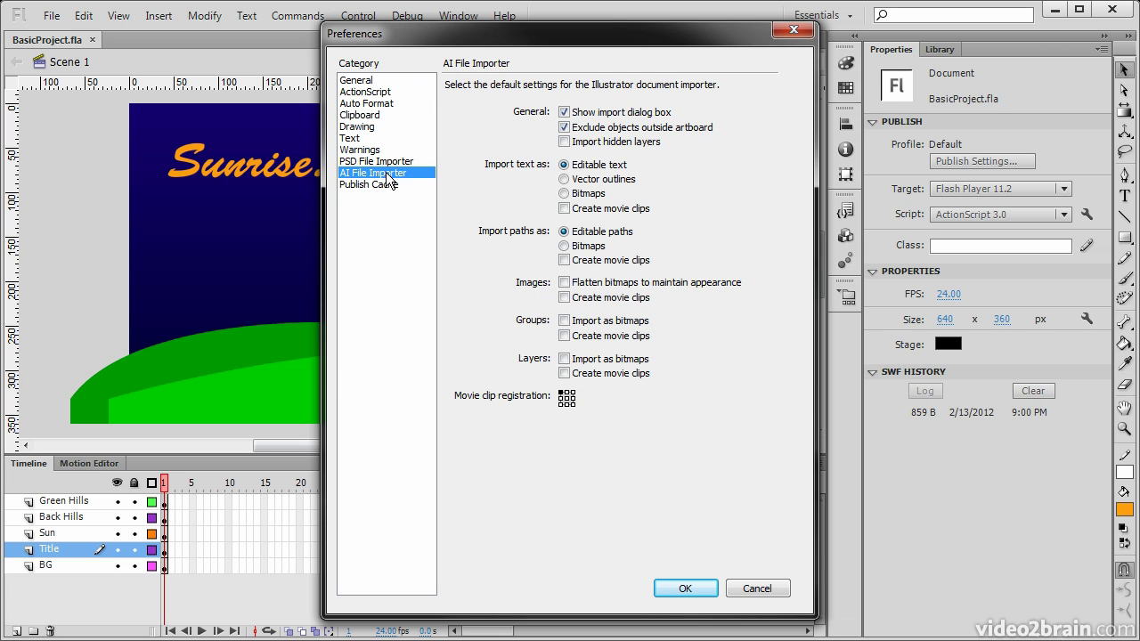
# Look at the Drawing and Clipboard categories, then cancel Preferences without changes.
pyautogui.click(364, 127)
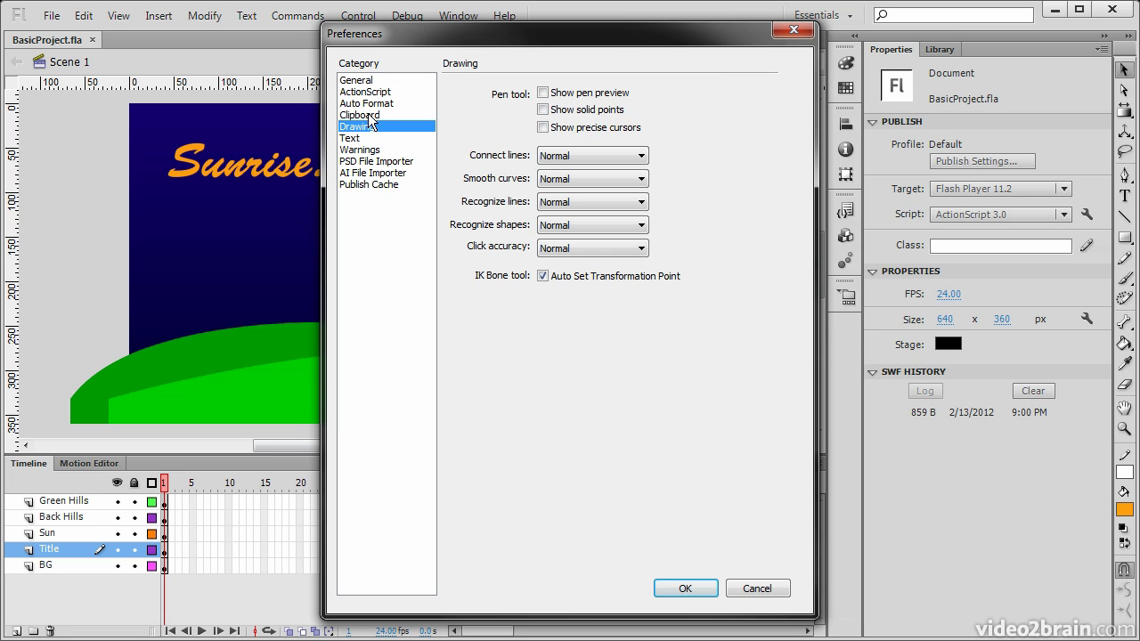
pyautogui.click(368, 115)
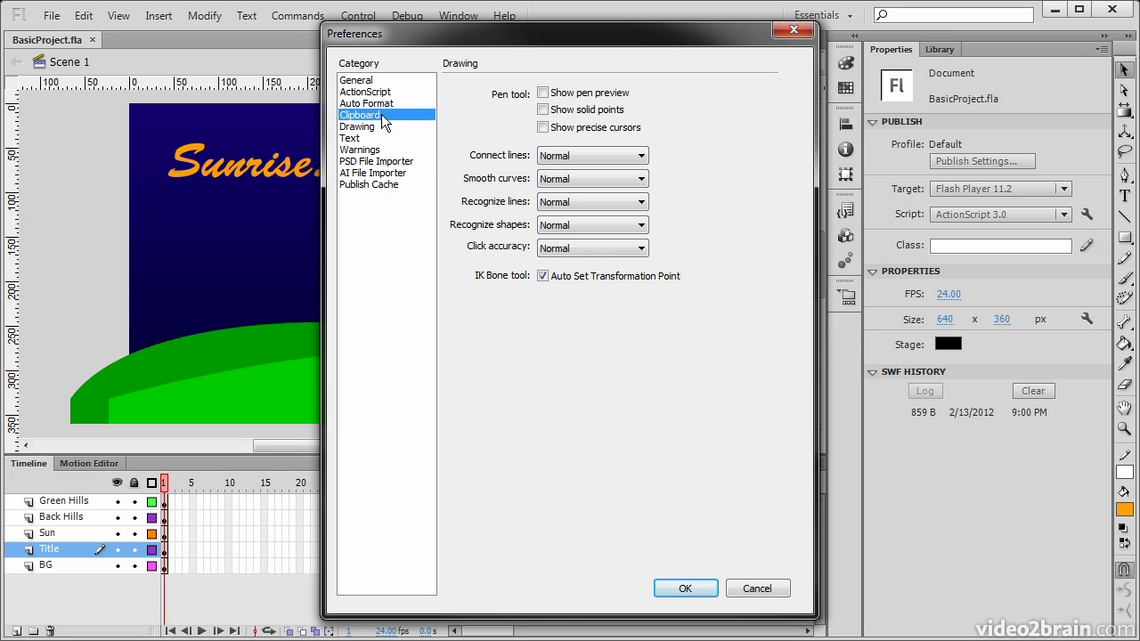
pyautogui.click(756, 589)
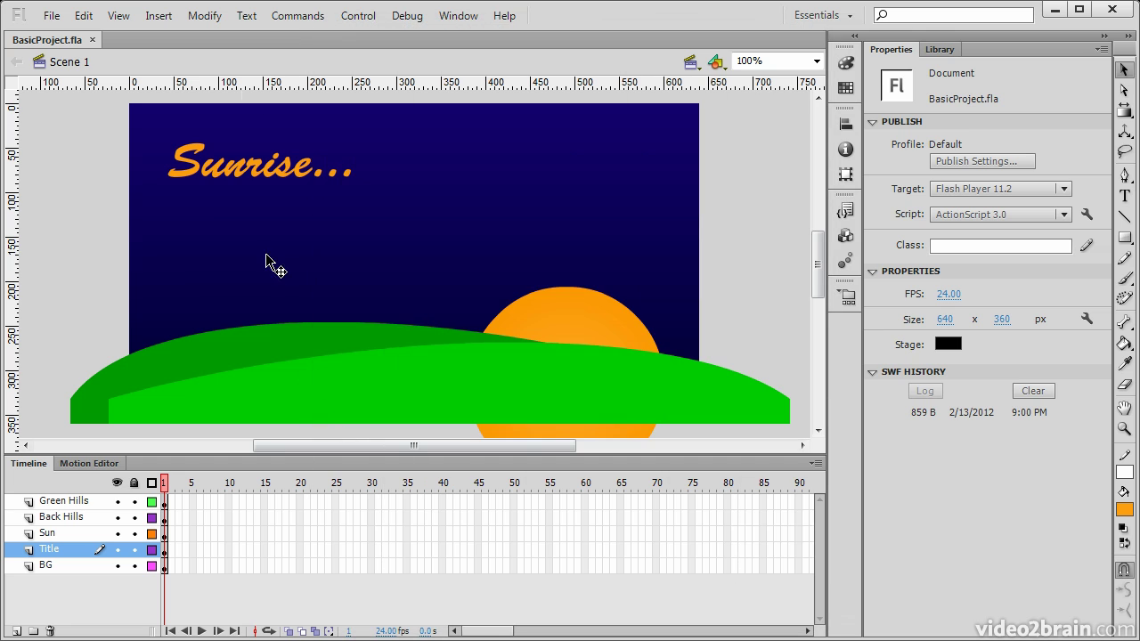
# Show the View menu's Preview Mode submenu choices.
pyautogui.click(125, 18)
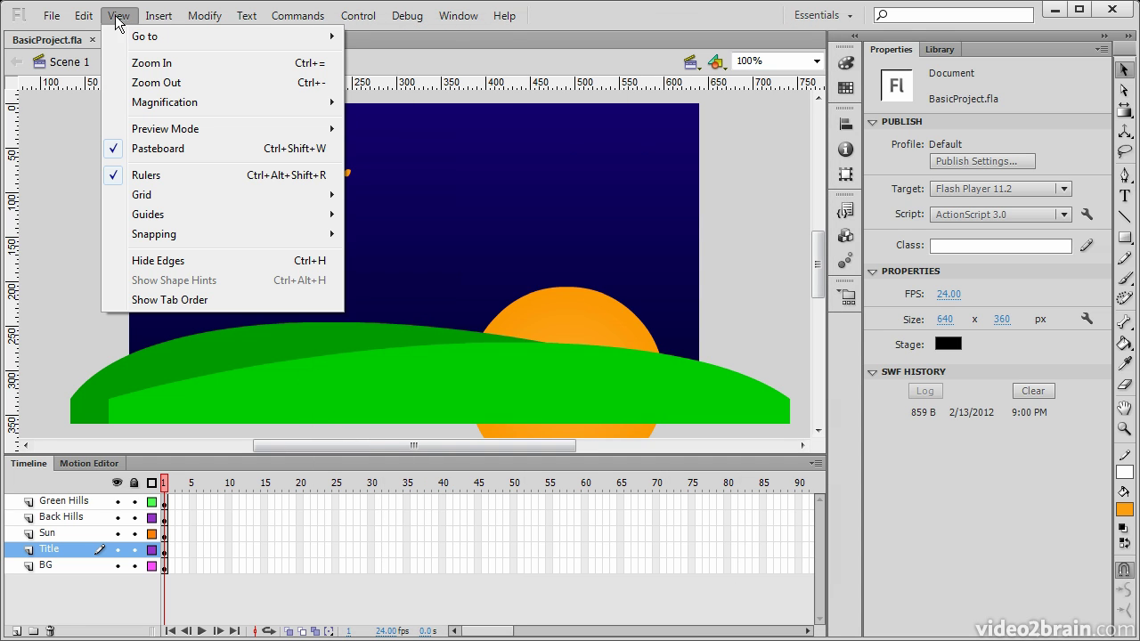
pyautogui.moveTo(154, 41)
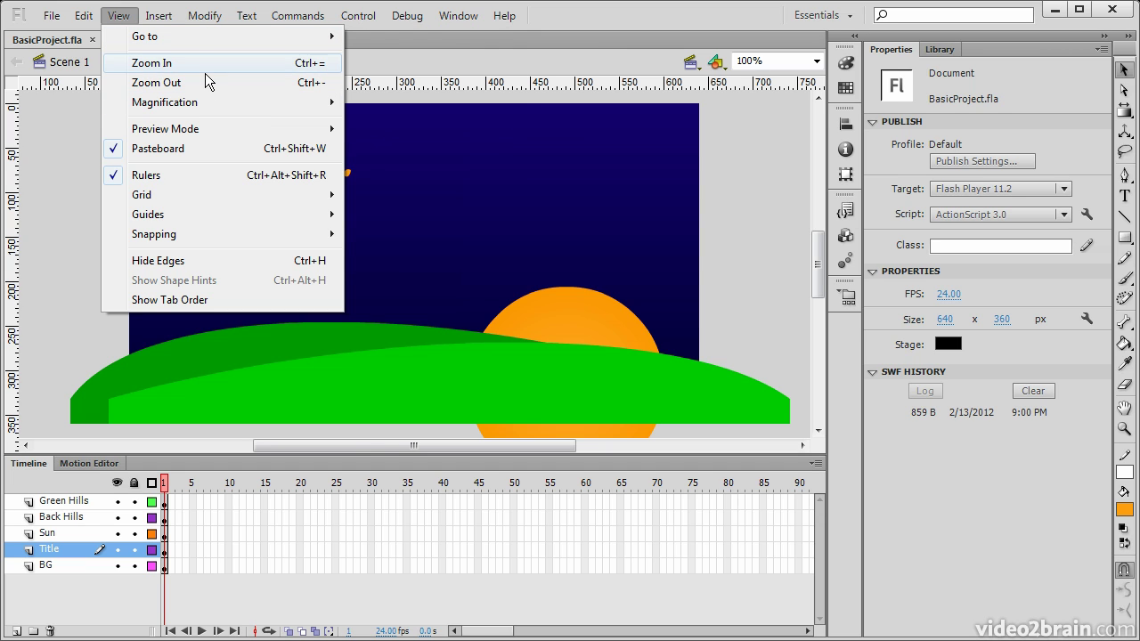
pyautogui.moveTo(223, 141)
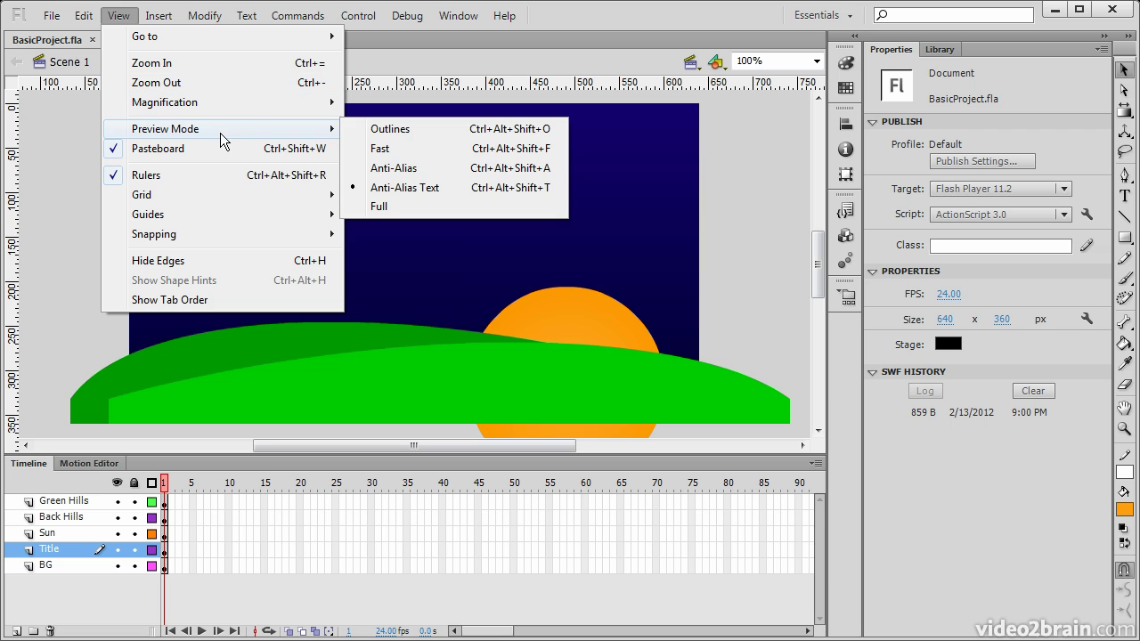
# Preview the stage as Outlines, then switch back to Anti-Alias Text.
pyautogui.click(416, 134)
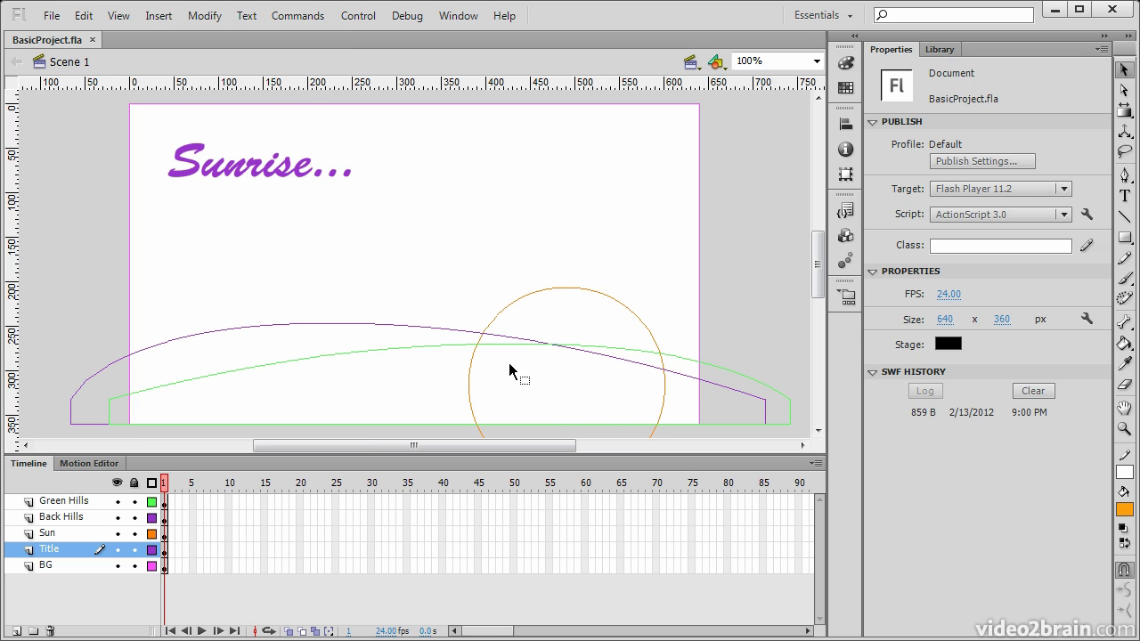
pyautogui.click(157, 15)
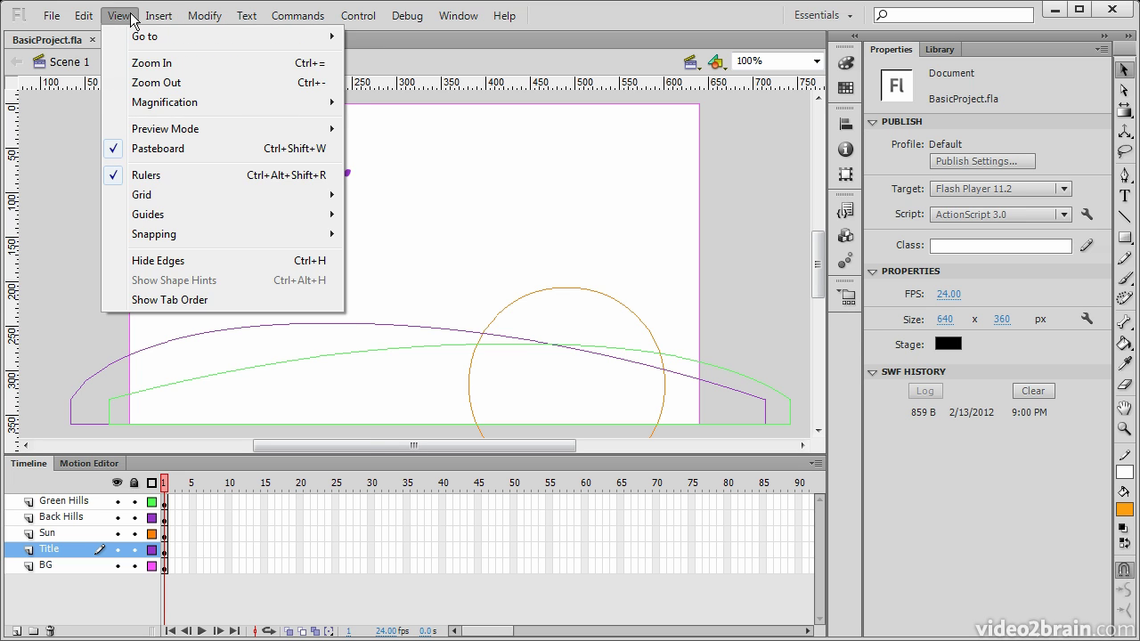
pyautogui.moveTo(122, 16)
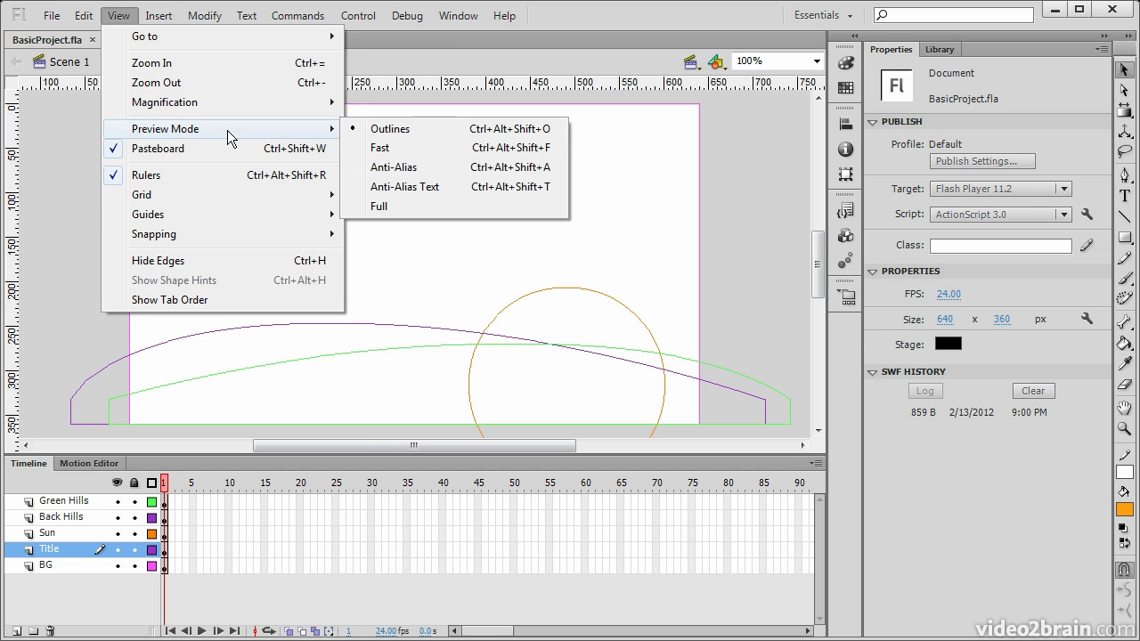
pyautogui.click(417, 189)
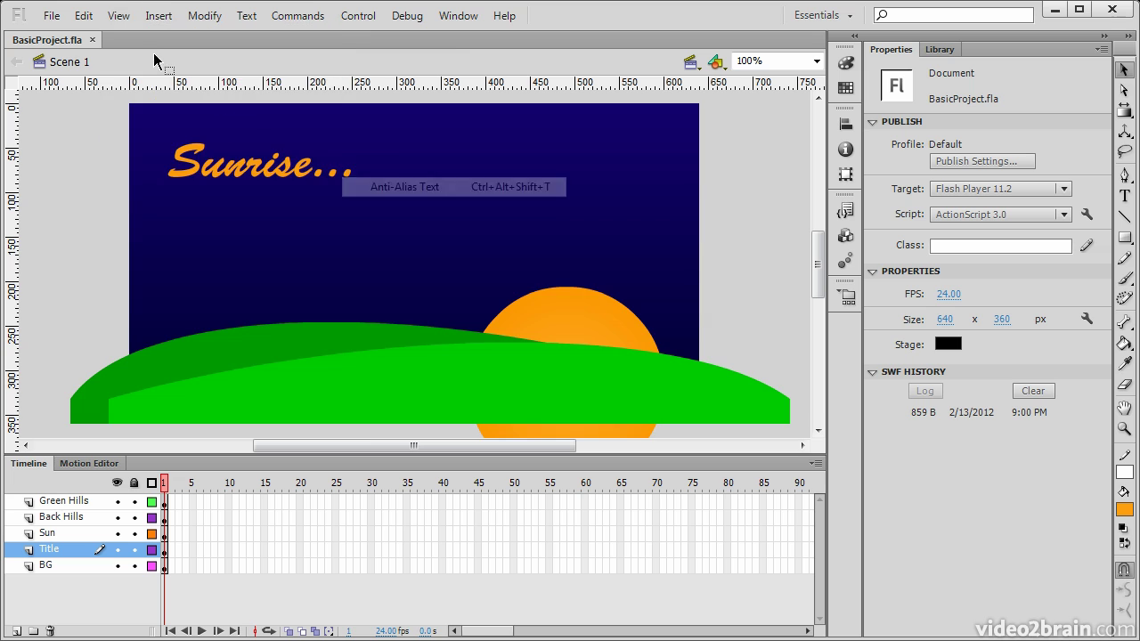
# Turn off Rulers in the View menu.
pyautogui.click(118, 15)
pyautogui.moveTo(201, 133)
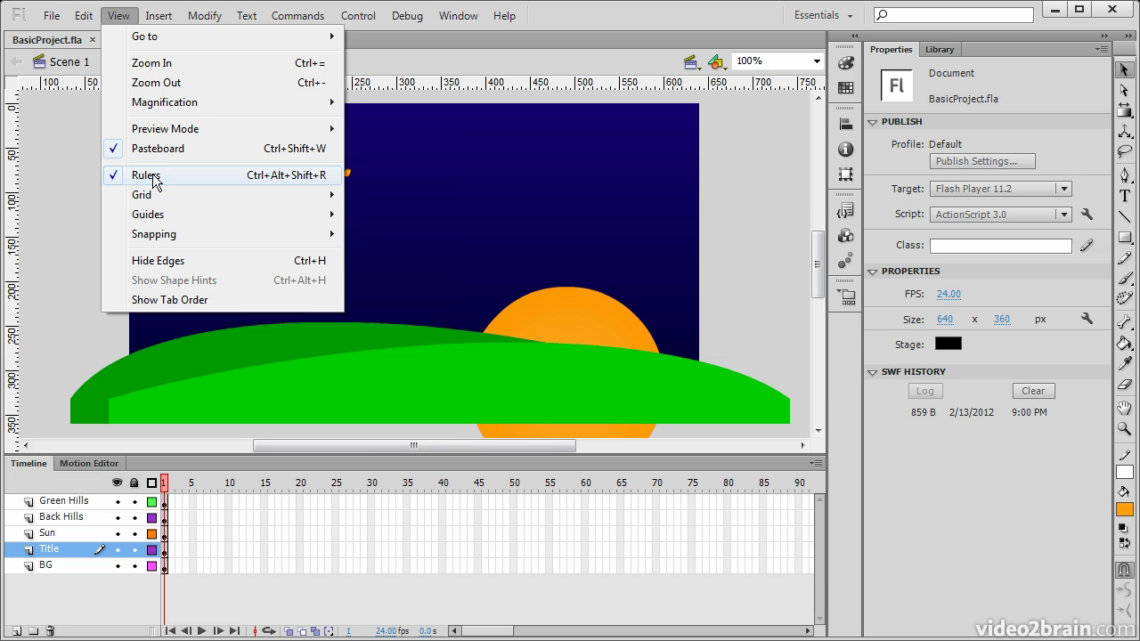
pyautogui.click(154, 181)
# Turn on Show Grid, then hide and re-show all layers to check the grid.
pyautogui.click(119, 18)
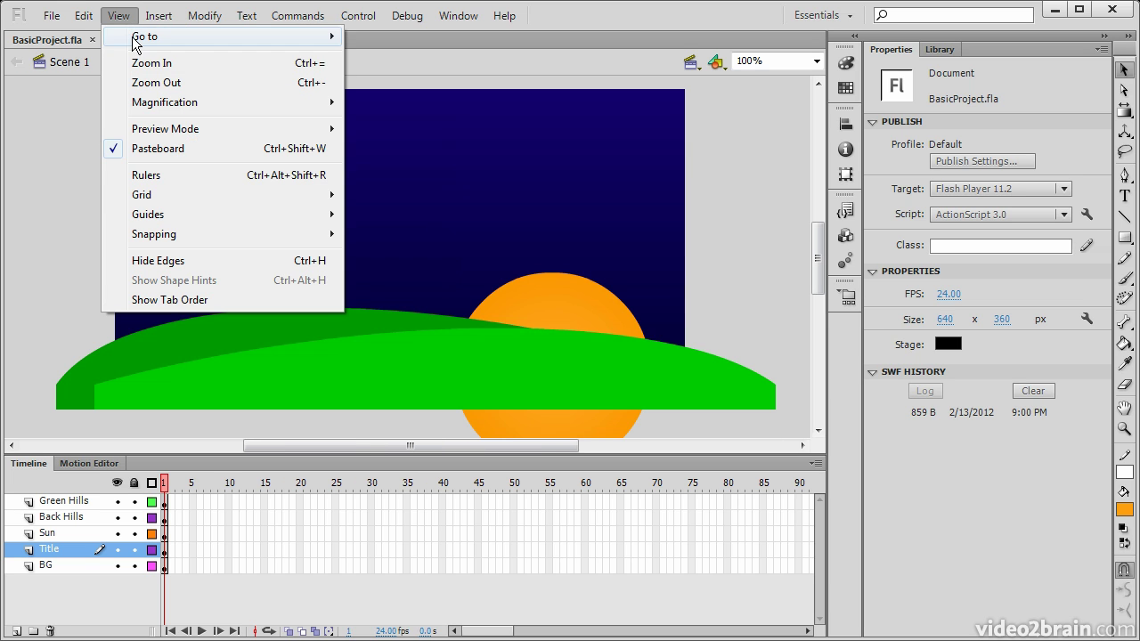
pyautogui.moveTo(206, 195)
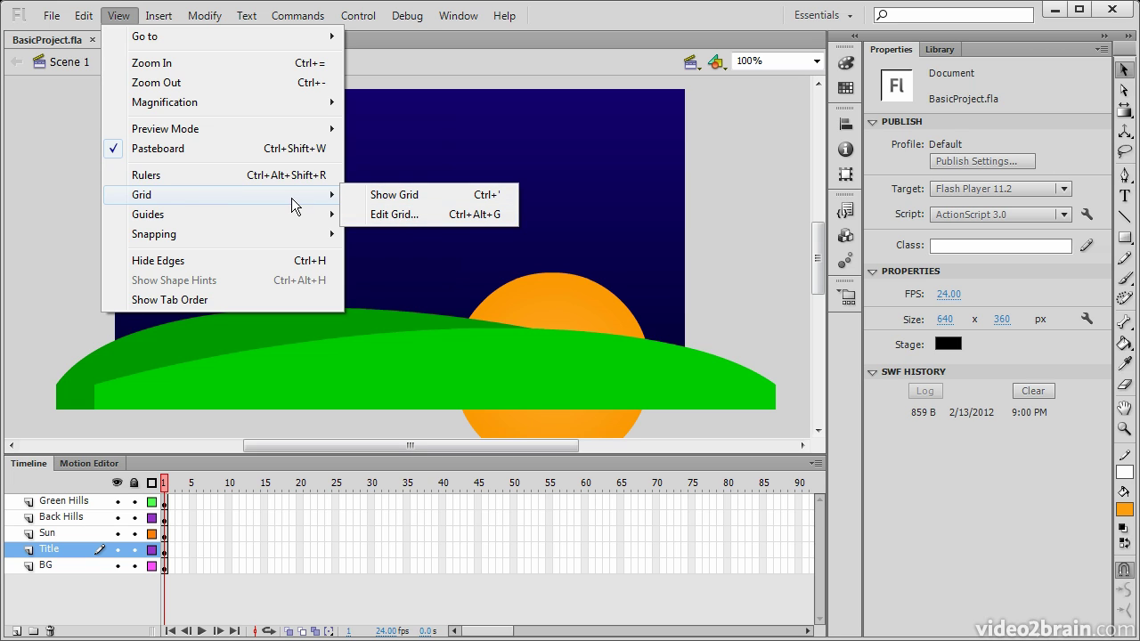
pyautogui.click(382, 196)
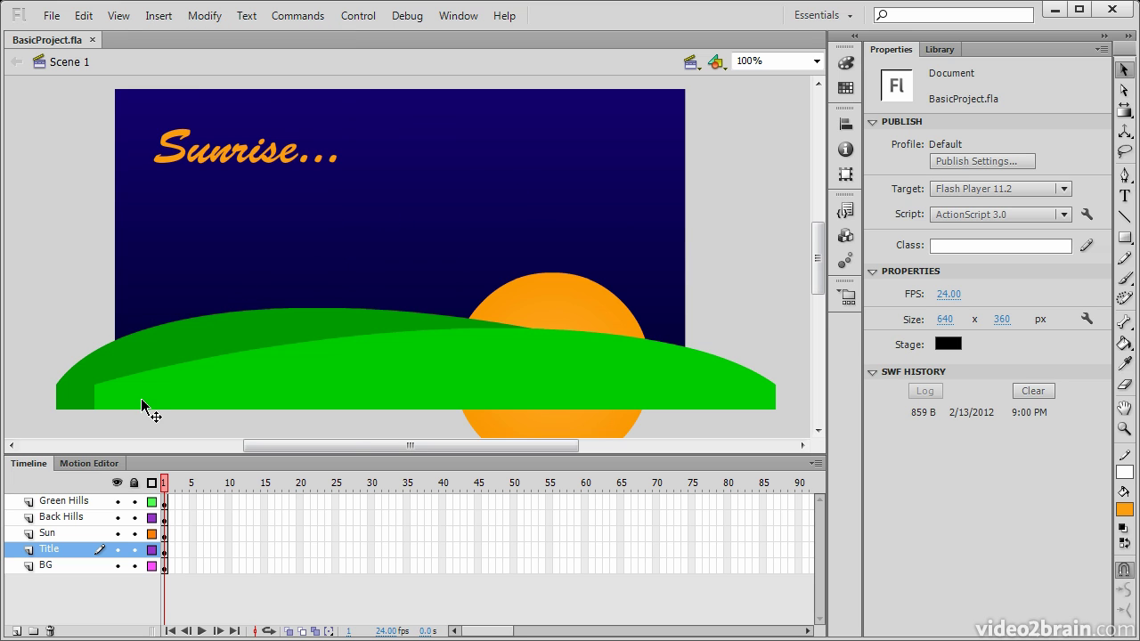
pyautogui.click(118, 482)
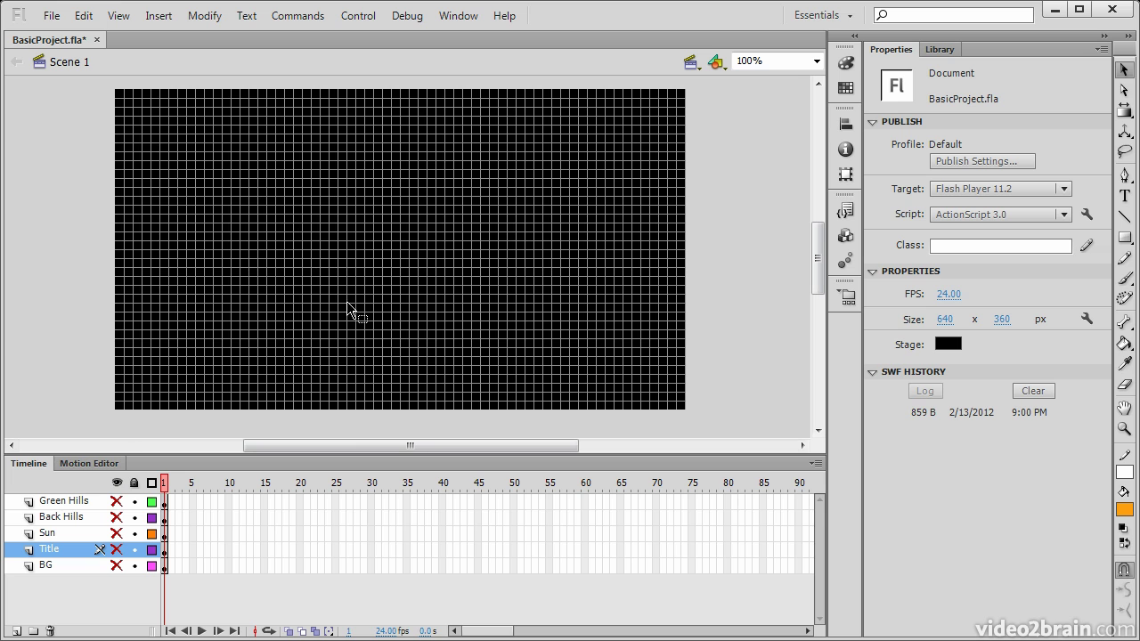
pyautogui.click(117, 482)
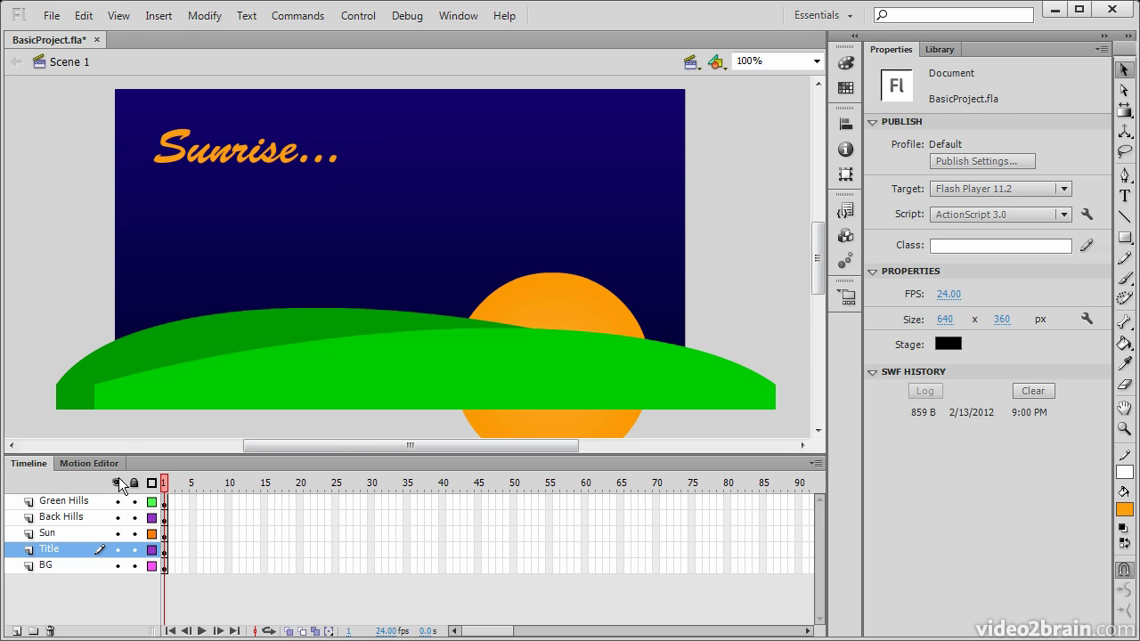
# Show the View menu's Guides and Snapping submenus.
pyautogui.click(158, 16)
pyautogui.moveTo(125, 17)
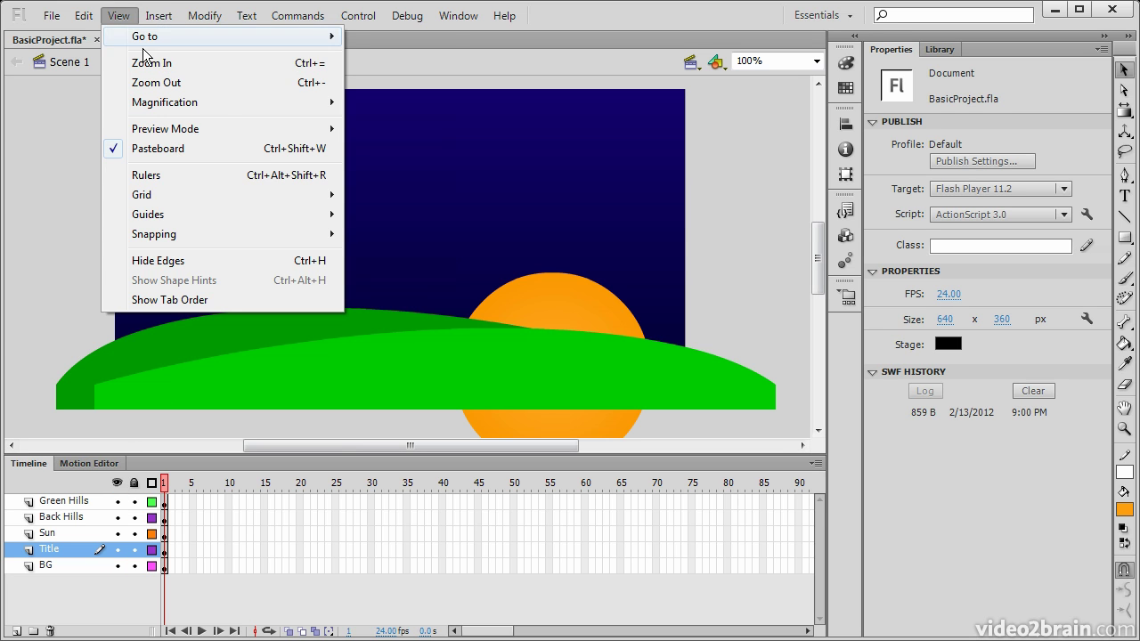
pyautogui.moveTo(218, 216)
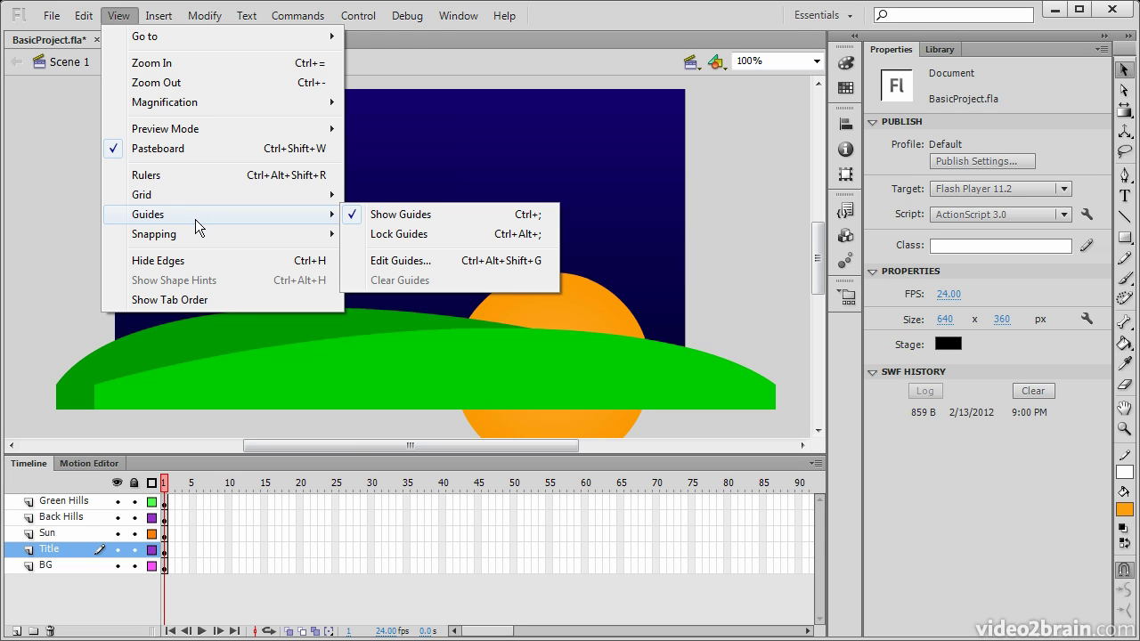
pyautogui.moveTo(191, 231)
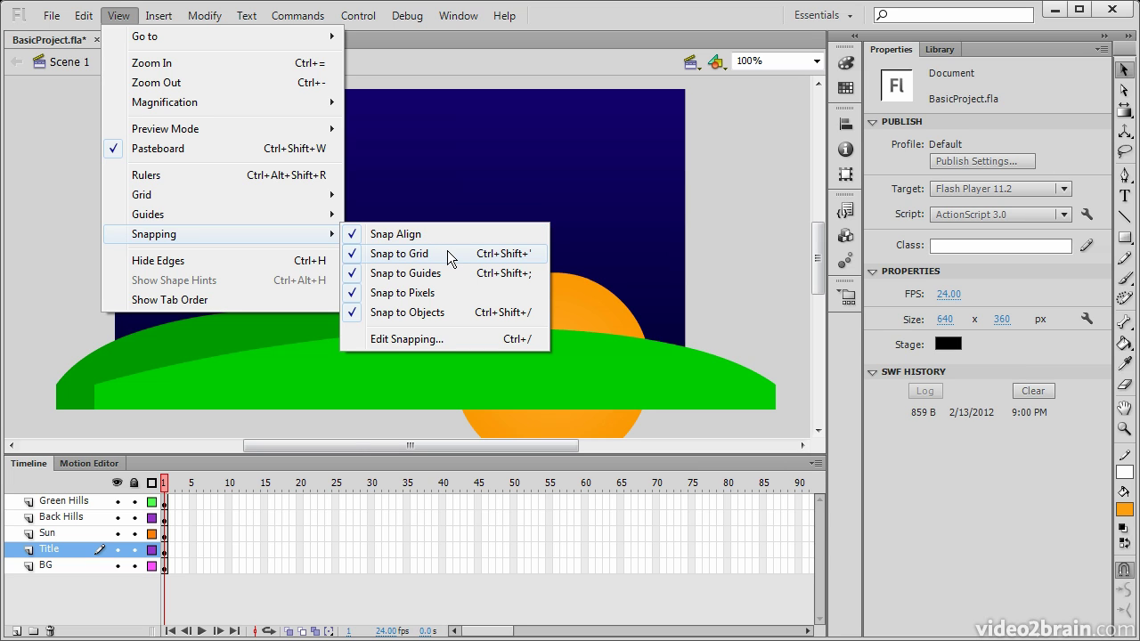
# Open Edit Snapping, move the dialog aside to see the sun, and cancel it unchanged.
pyautogui.click(431, 338)
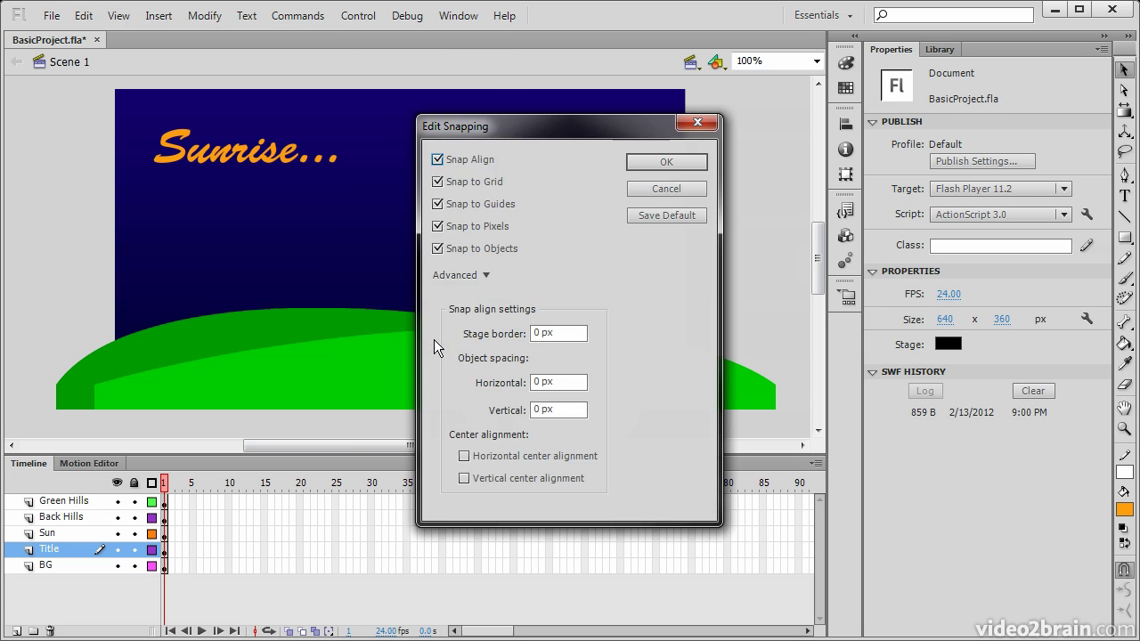
pyautogui.moveTo(550, 130); pyautogui.dragTo(438, 111)
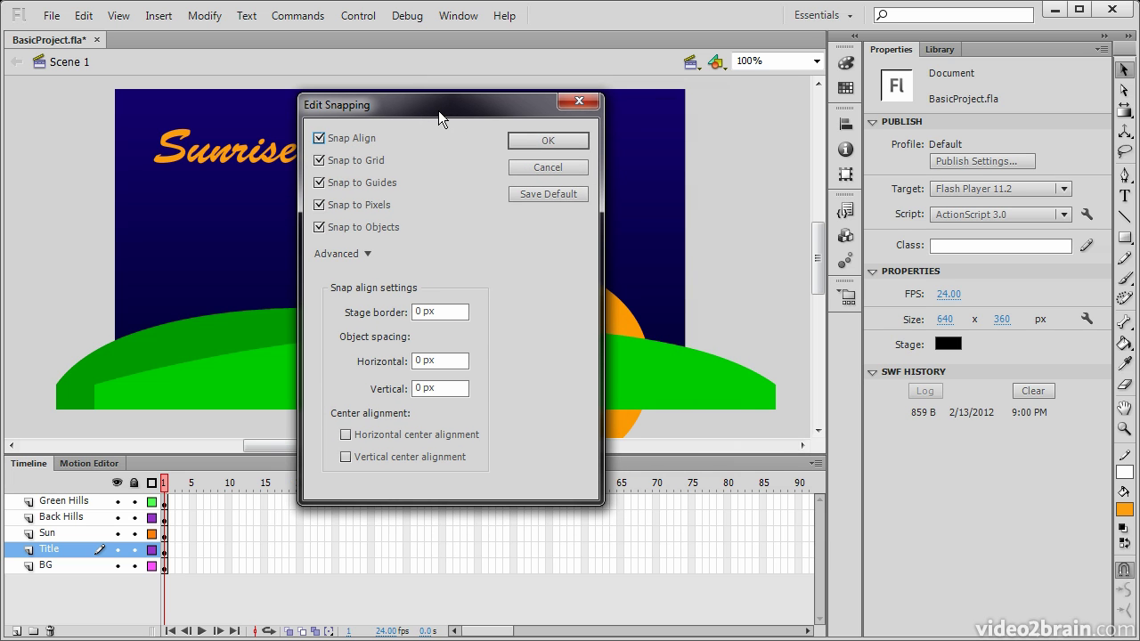
pyautogui.click(547, 167)
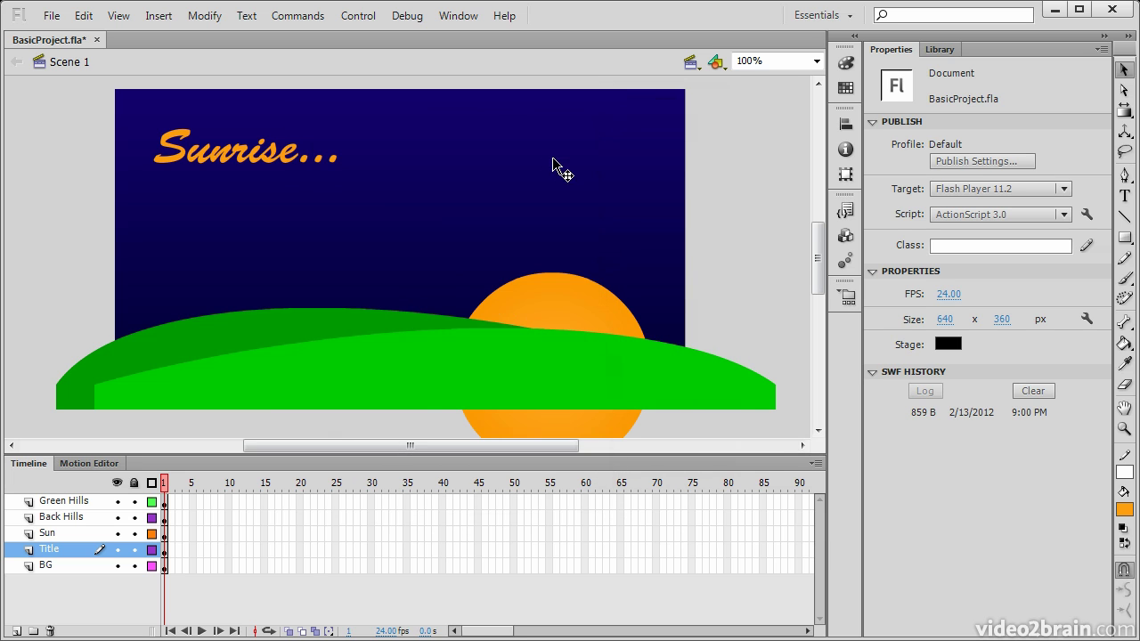
pyautogui.click(169, 15)
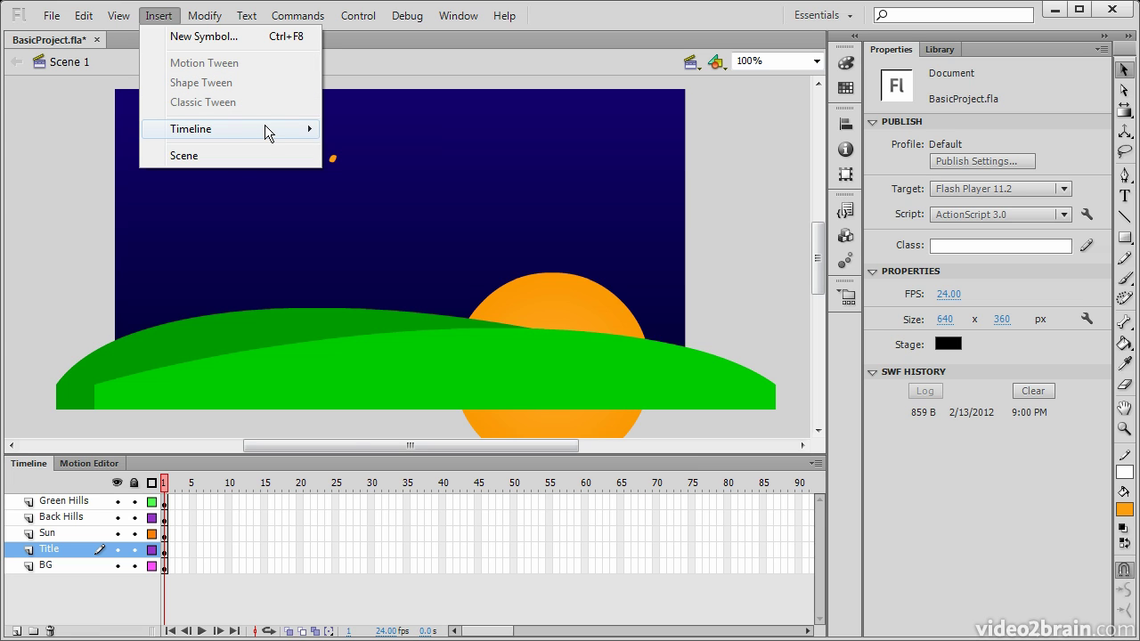
# Show the Insert menu's Timeline submenu.
pyautogui.moveTo(265, 131)
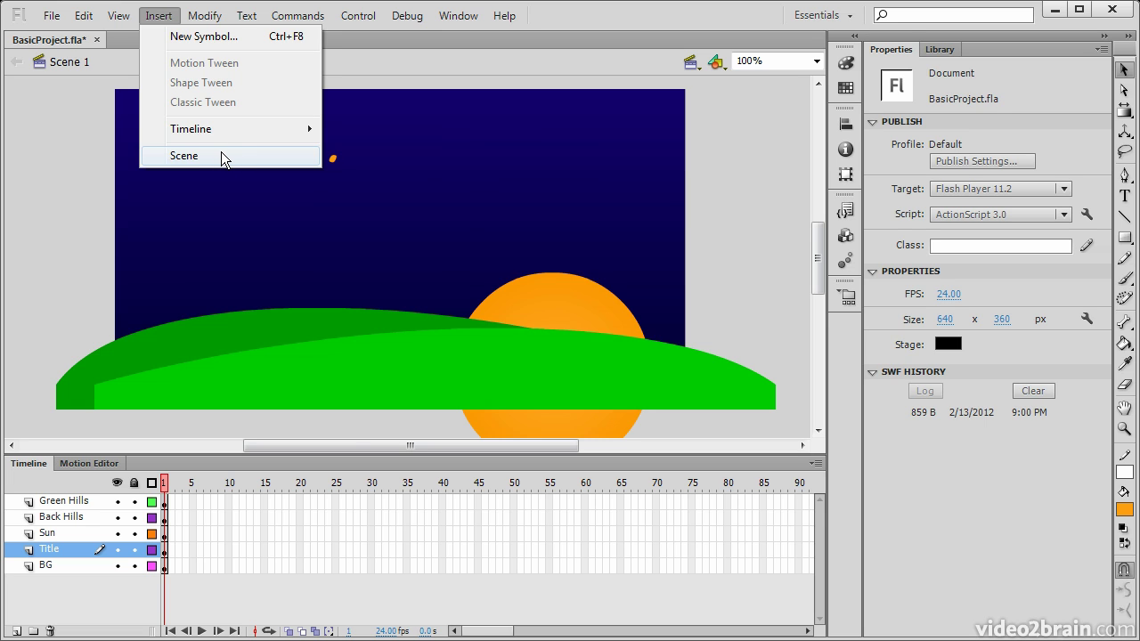
# Open Modify > Document to inspect the stage size, then cancel unchanged.
pyautogui.click(203, 16)
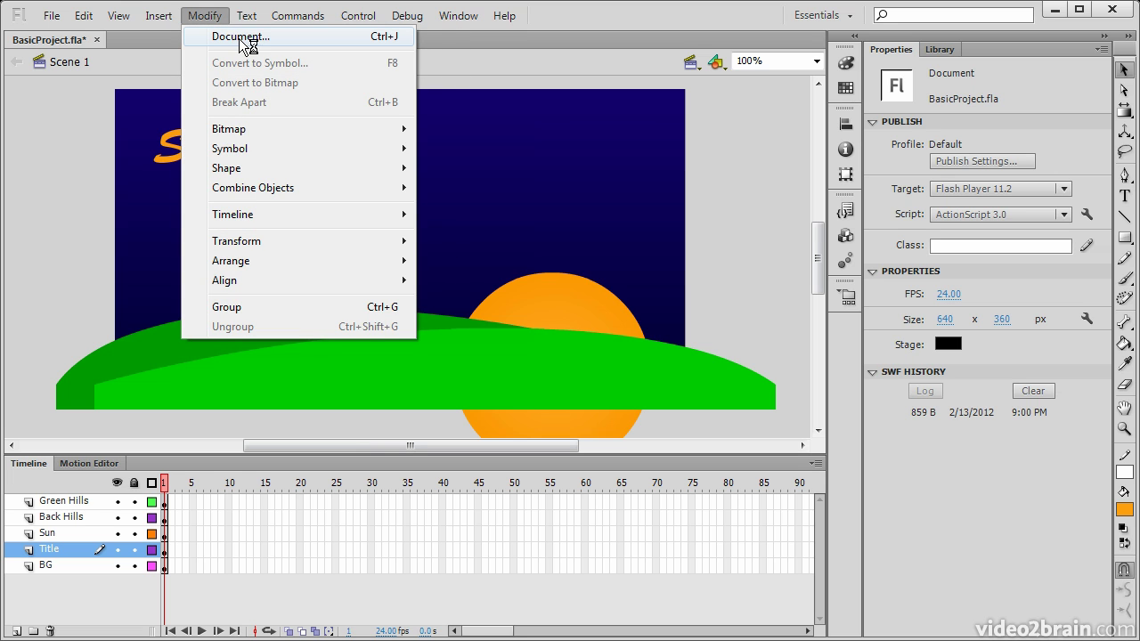
pyautogui.click(248, 42)
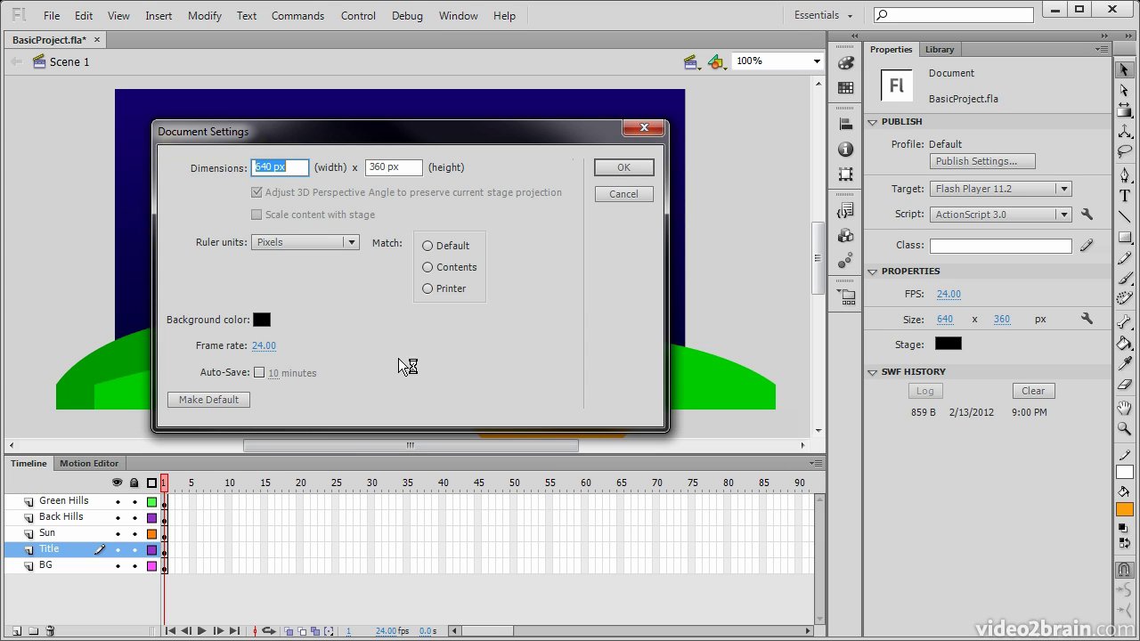
pyautogui.click(621, 195)
# Browse the Modify menu's submenus, ending with the Text menu's commands listed.
pyautogui.click(204, 15)
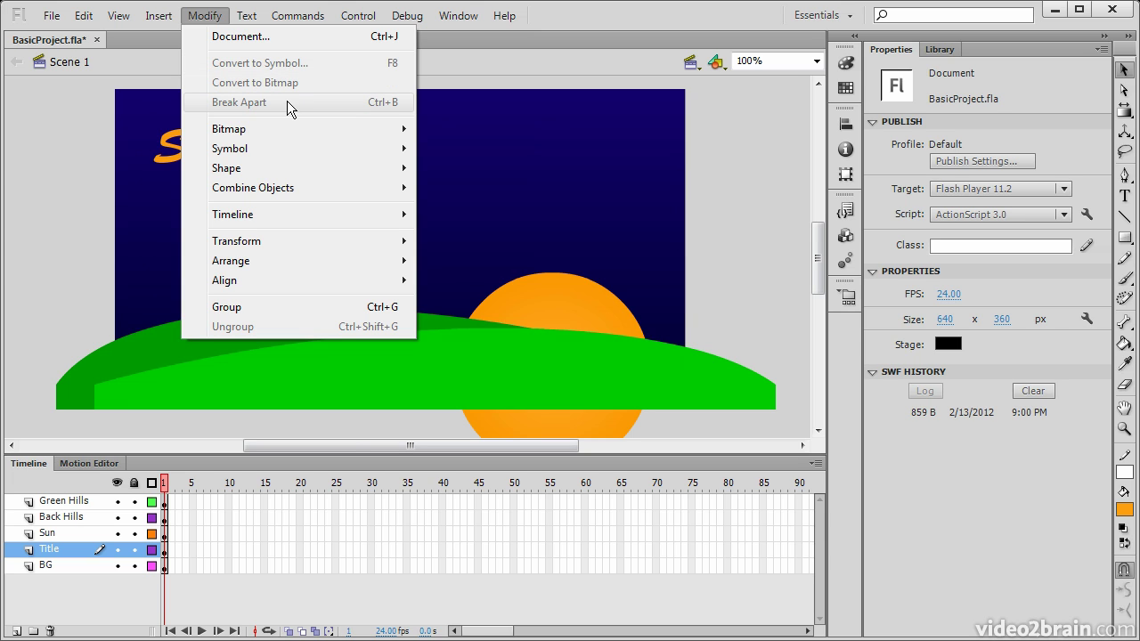
pyautogui.moveTo(303, 131)
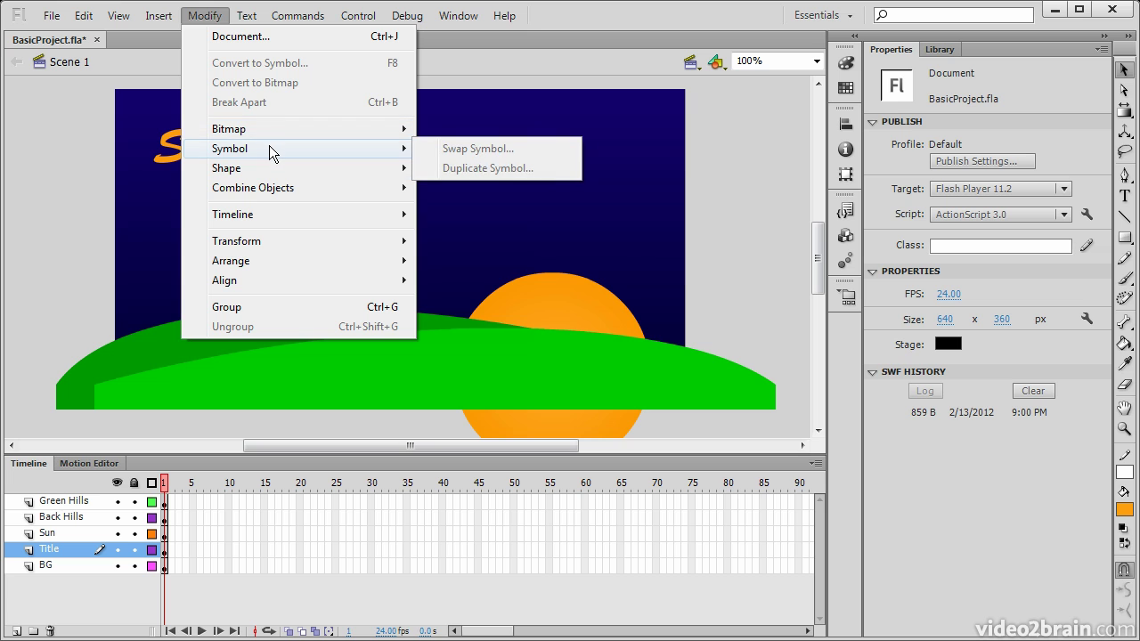
pyautogui.moveTo(295, 189)
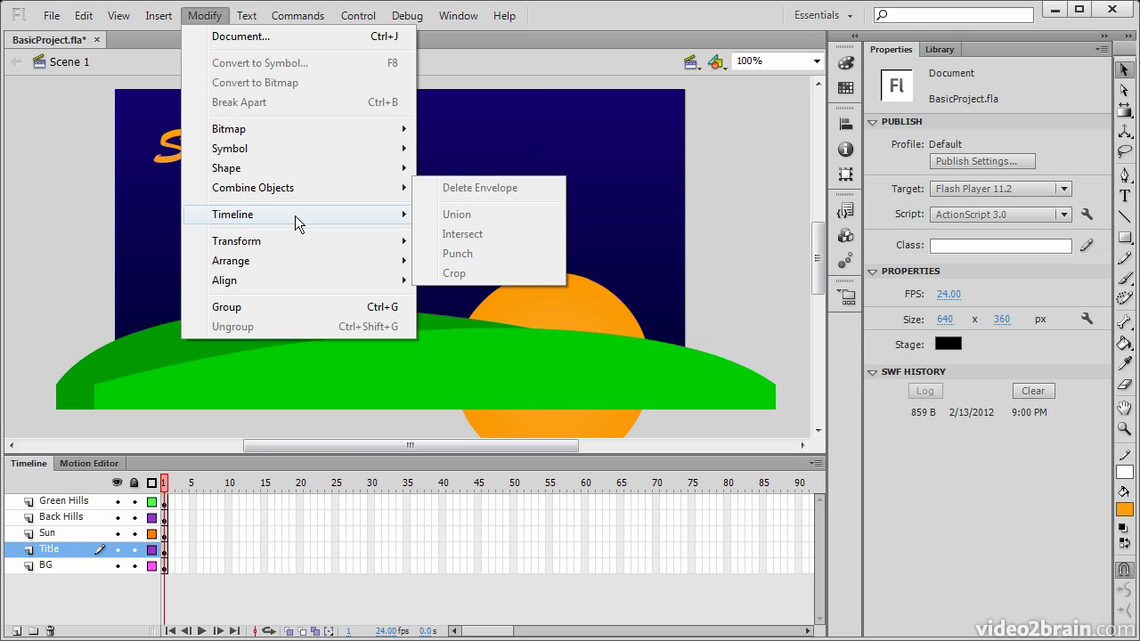
pyautogui.moveTo(291, 214)
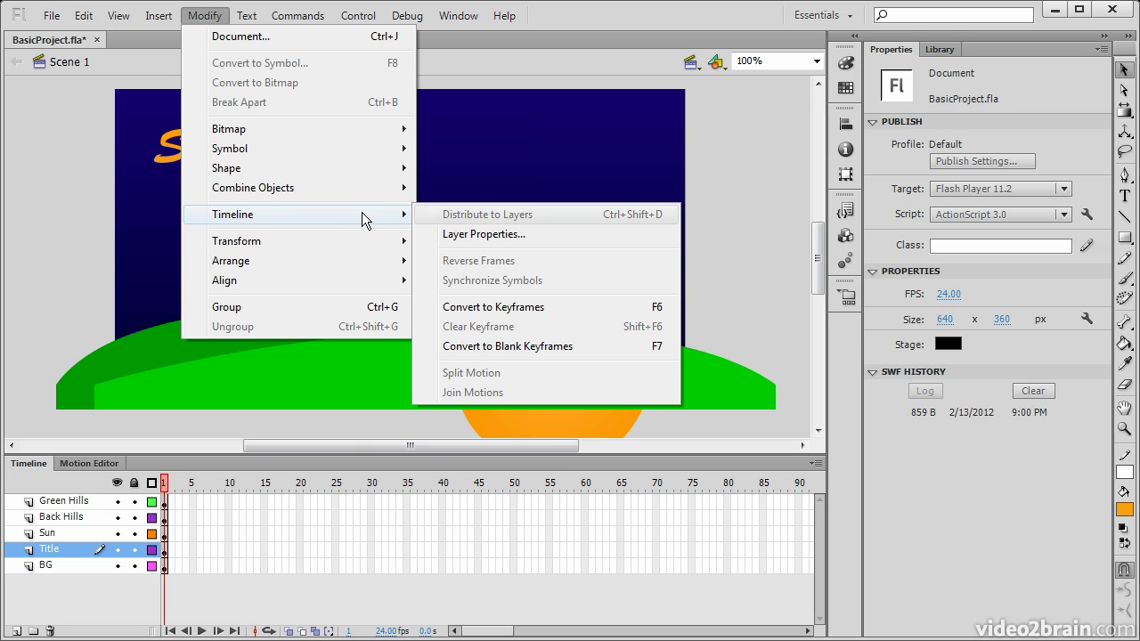
pyautogui.moveTo(342, 245)
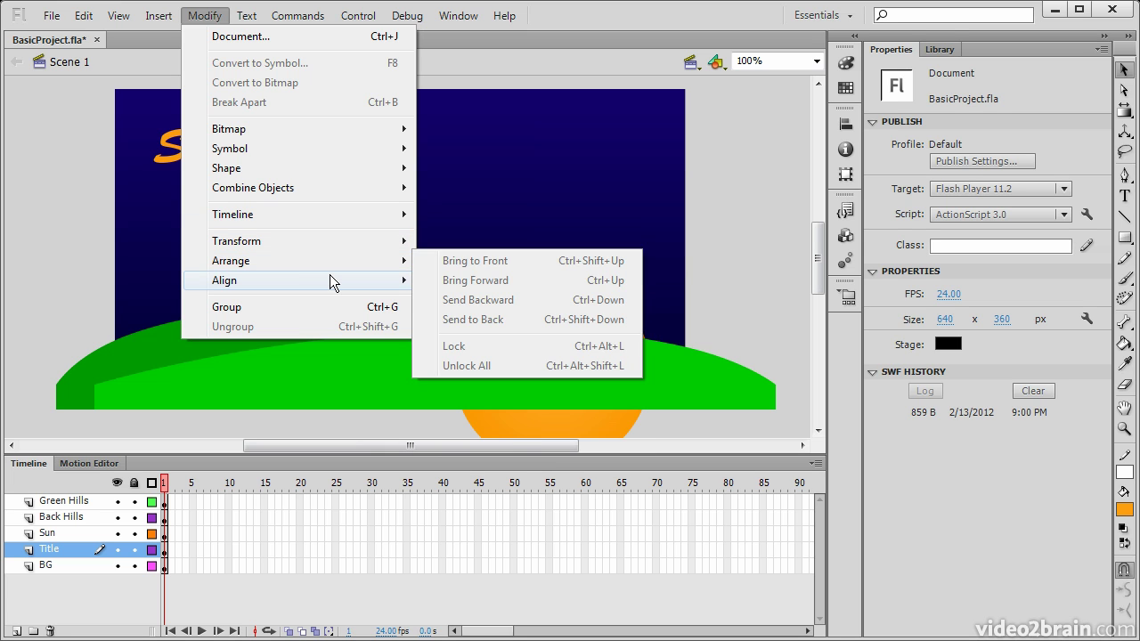
pyautogui.moveTo(328, 280)
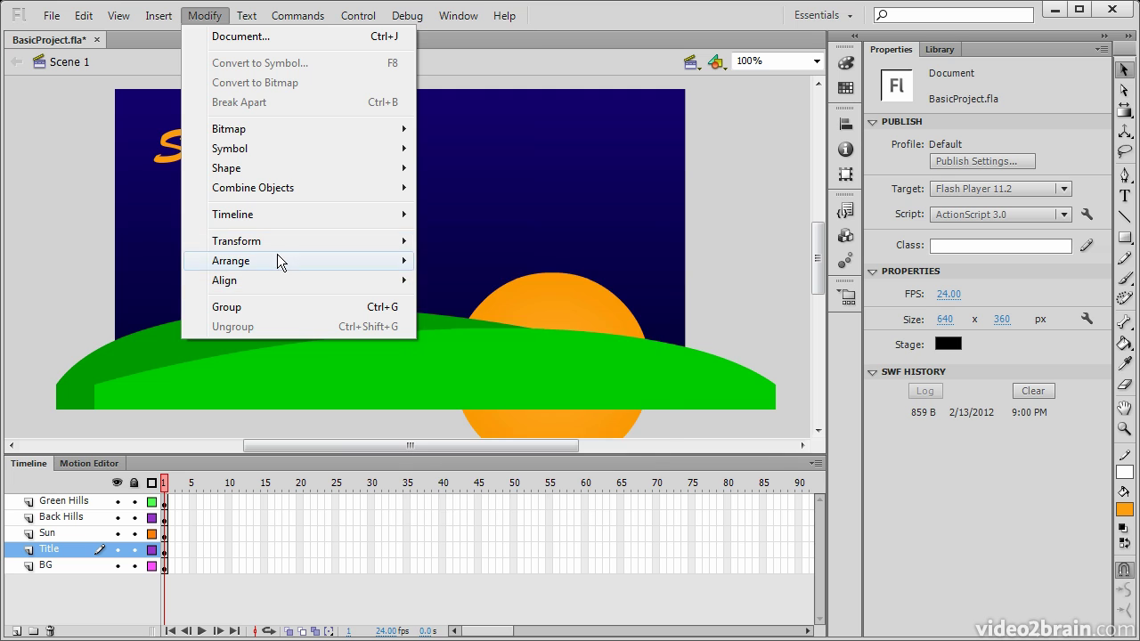
pyautogui.moveTo(307, 241)
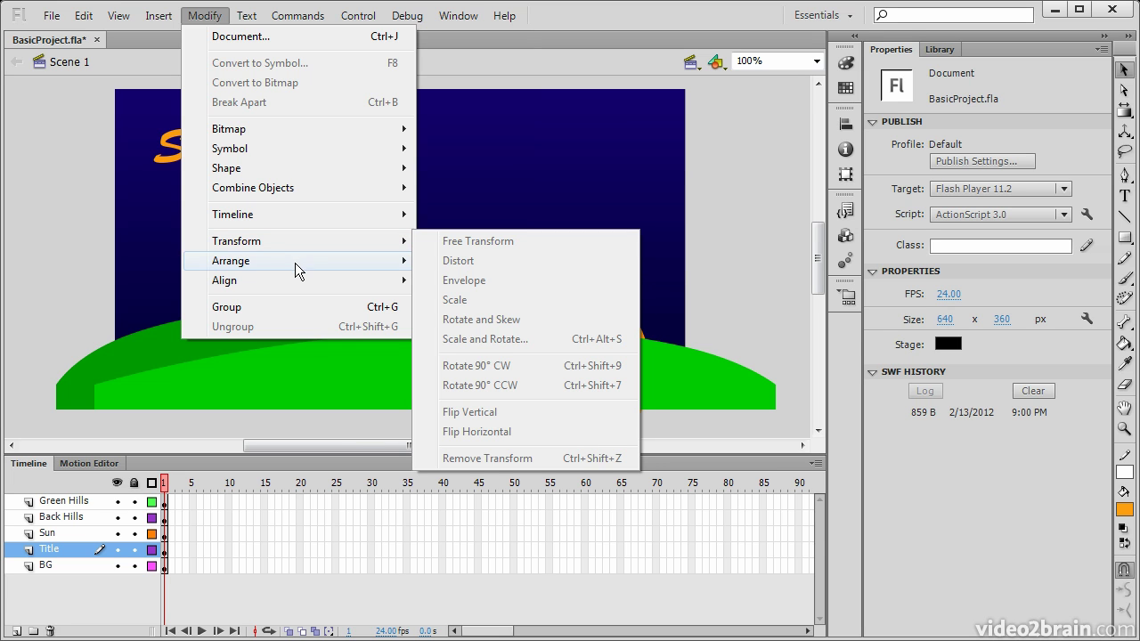
pyautogui.moveTo(297, 271)
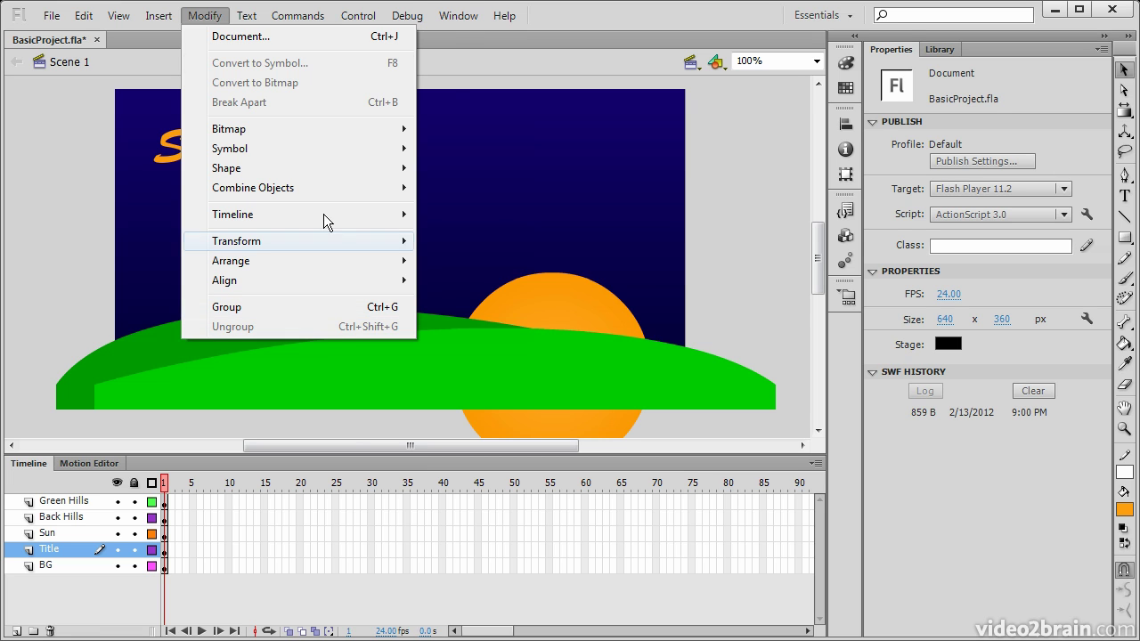
# Review the Text > Font Embedding settings, cancel without embedding any font, then show the Commands menu.
pyautogui.moveTo(248, 19)
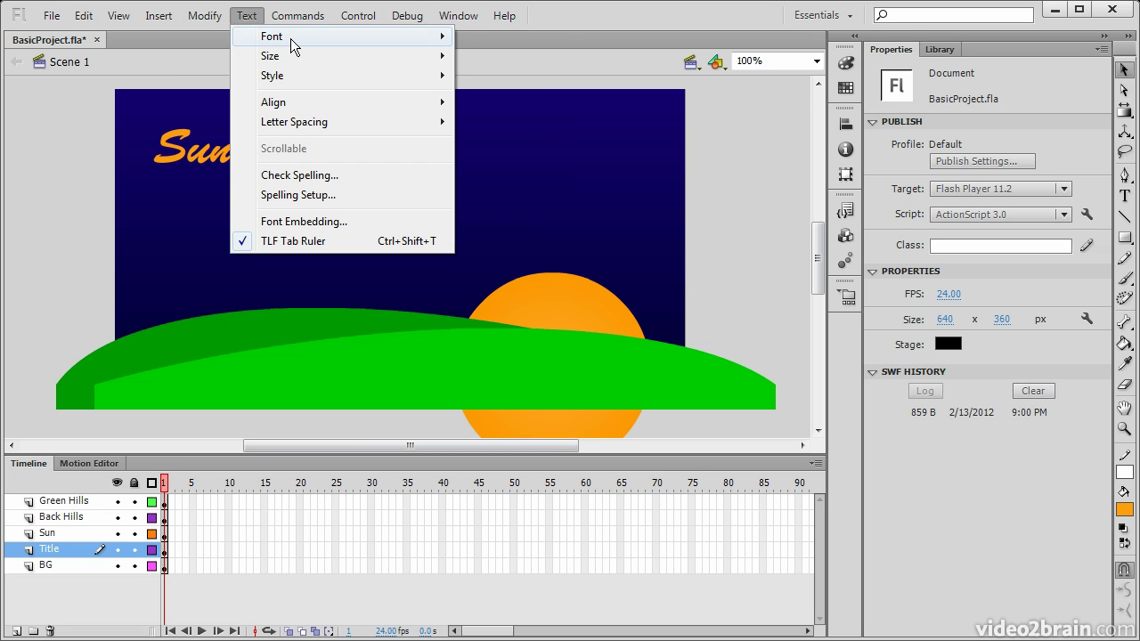
pyautogui.moveTo(298, 36)
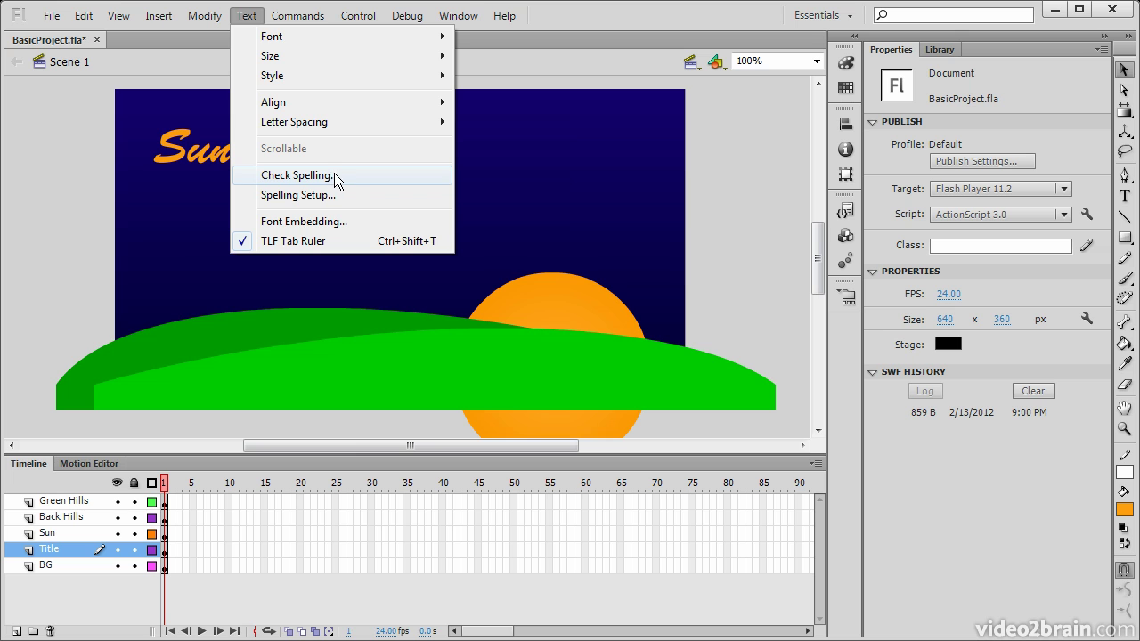
pyautogui.click(338, 226)
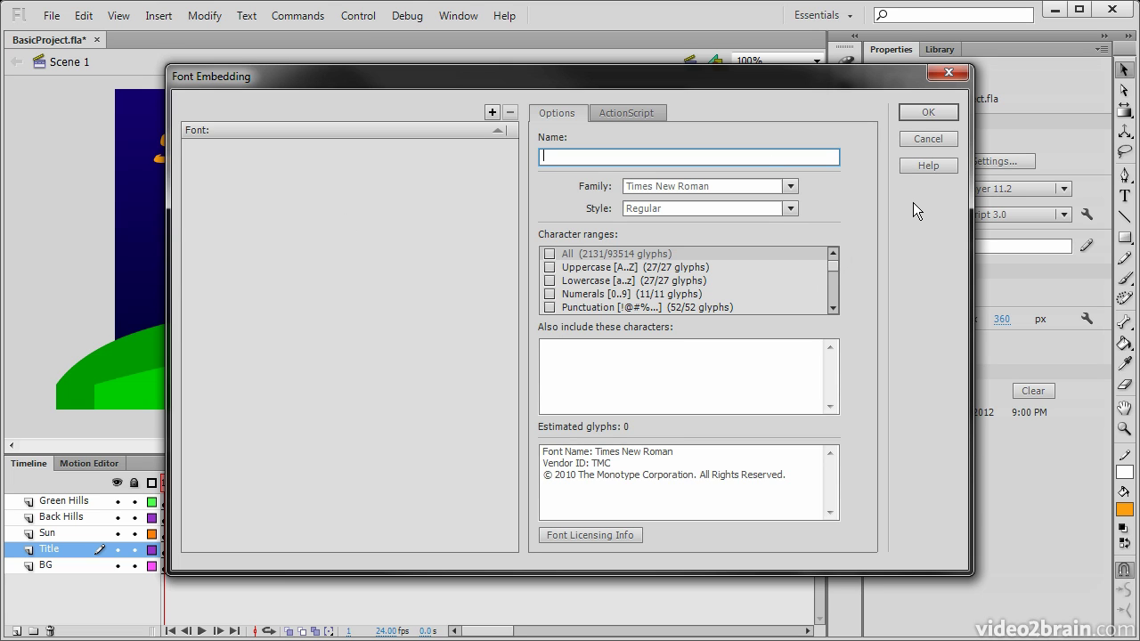
pyautogui.click(926, 139)
pyautogui.click(291, 16)
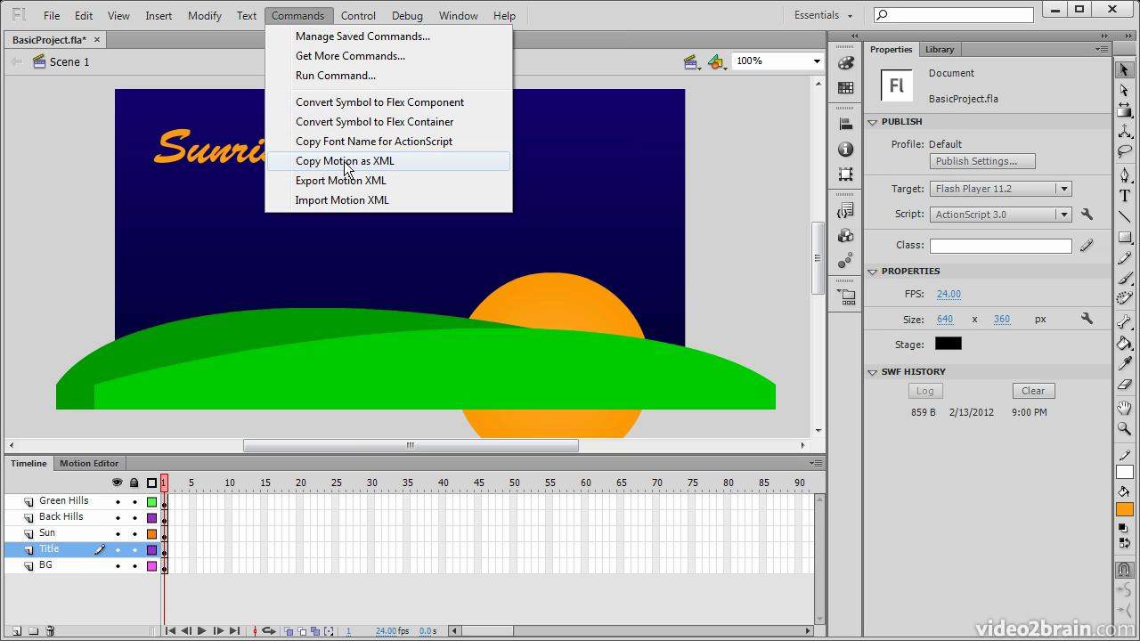
# Go from the Commands list to the Control menu's Test Movie options.
pyautogui.moveTo(376, 20)
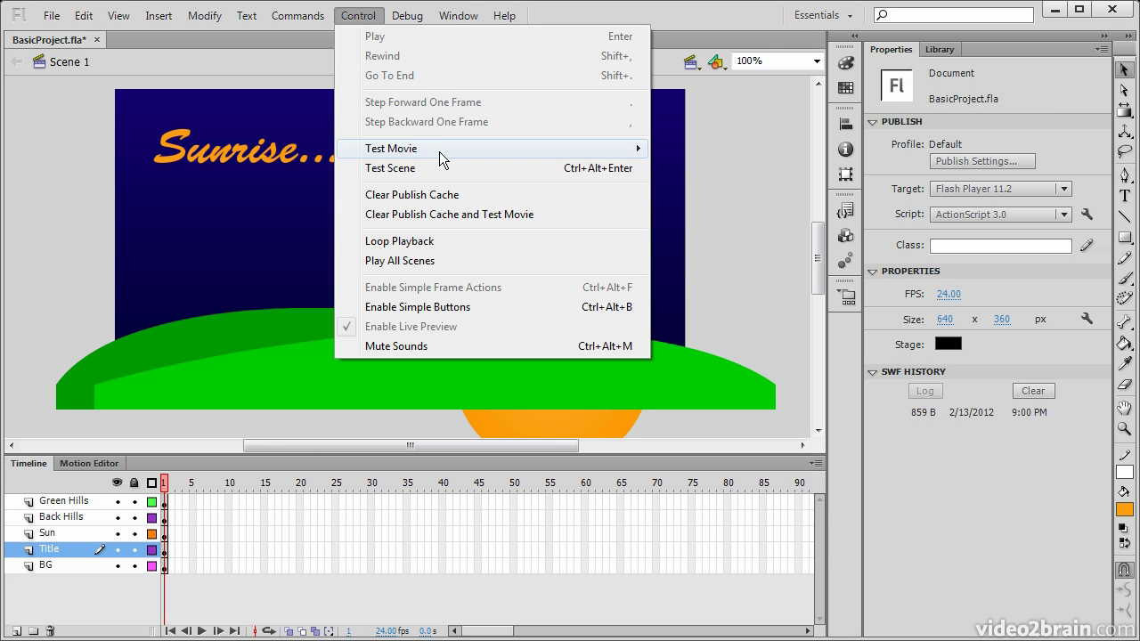
# Look over the Control menu's playback options, then show the Debug menu with Debug Movie.
pyautogui.moveTo(436, 152)
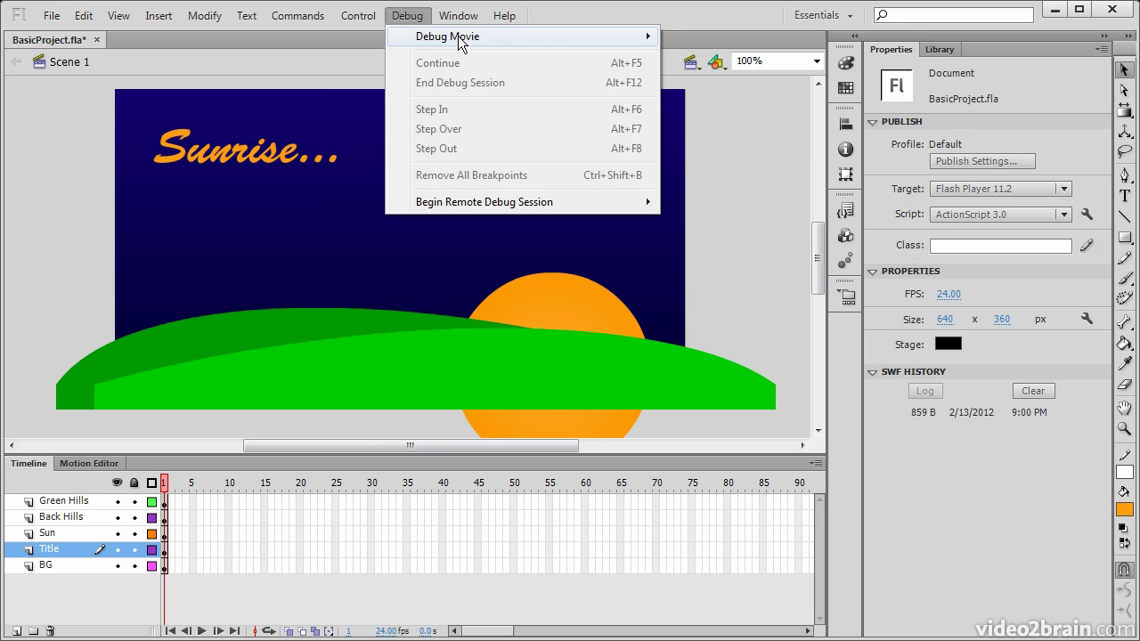
pyautogui.moveTo(499, 36)
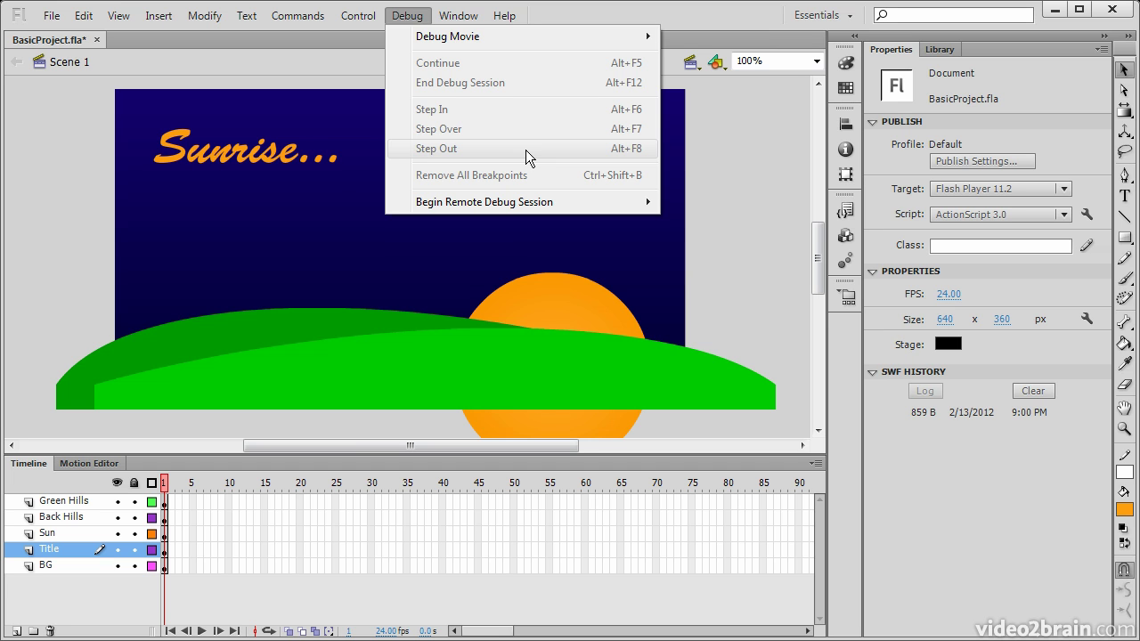
# Browse the Window menu and its Debug Panels submenu, ending on the Help menu.
pyautogui.moveTo(456, 18)
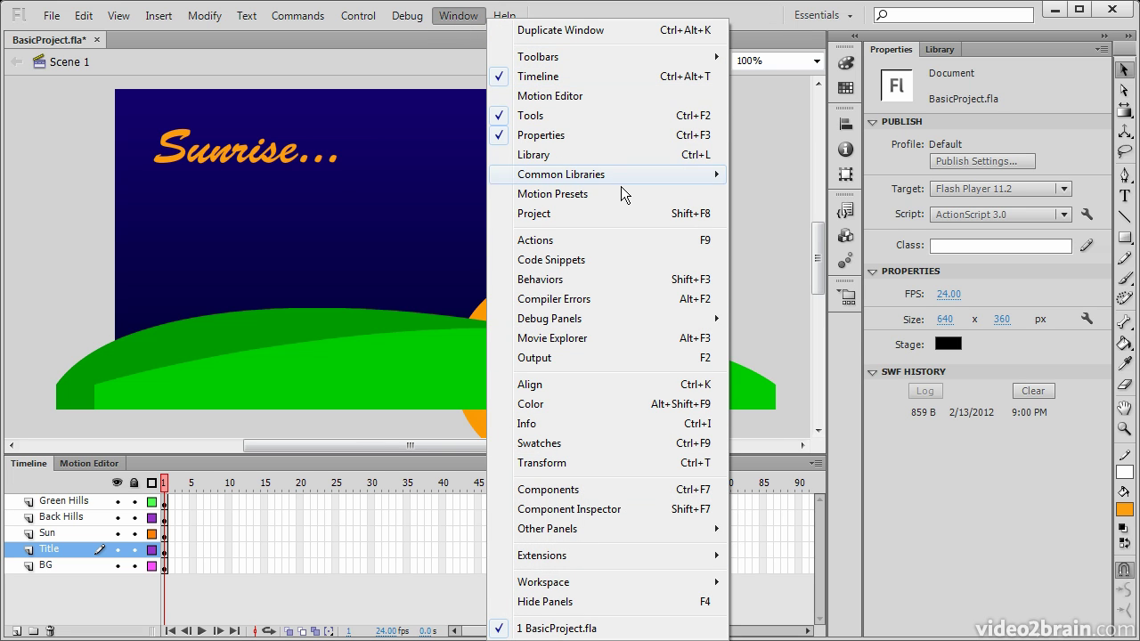
pyautogui.moveTo(621, 320)
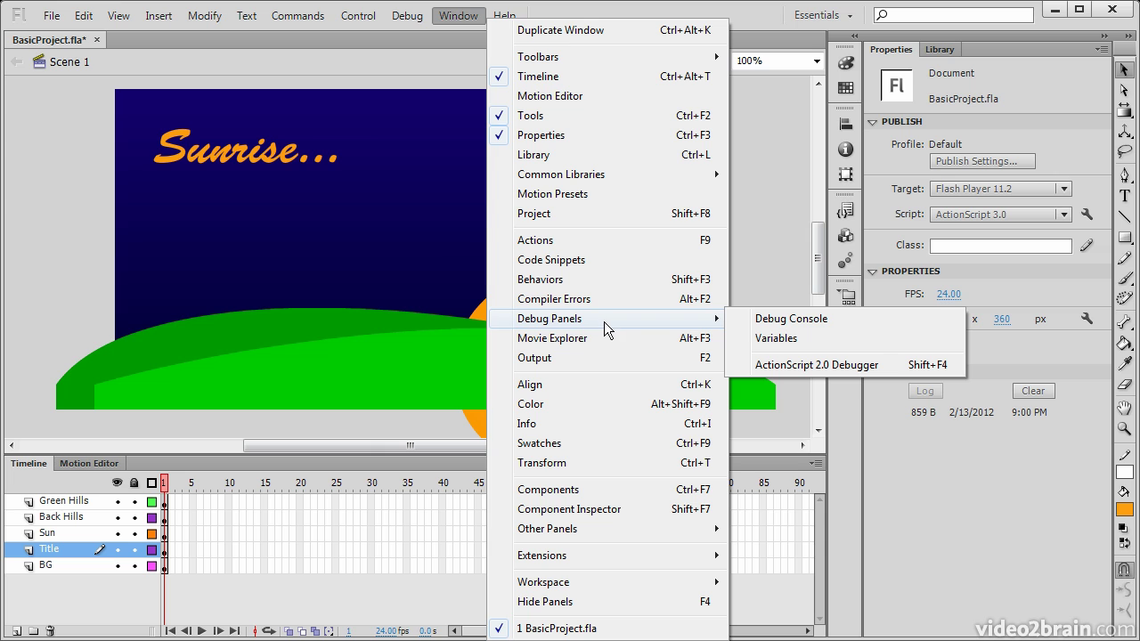
pyautogui.moveTo(505, 21)
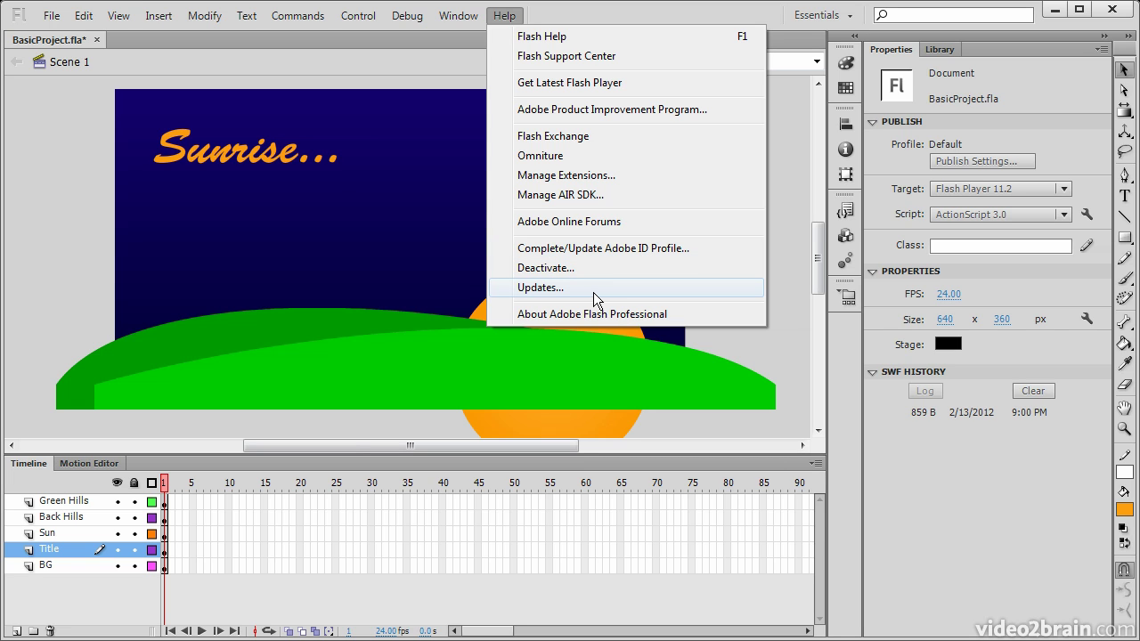
# Dismiss the Help menu via the grey pasteboard, returning to the unchanged Sunrise stage.
pyautogui.click(778, 304)
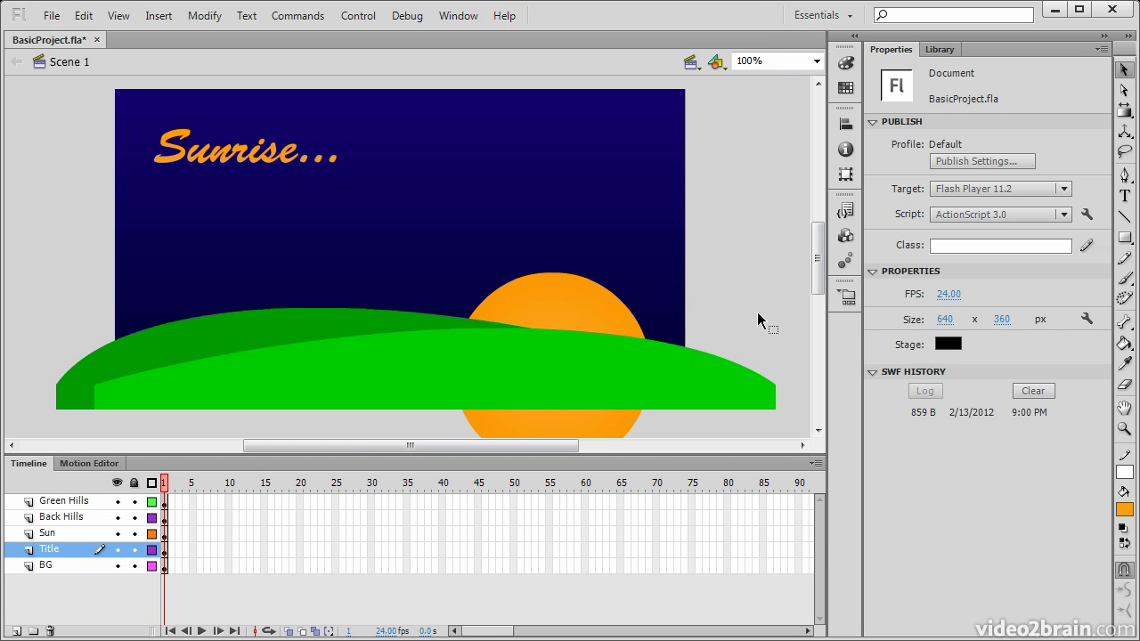